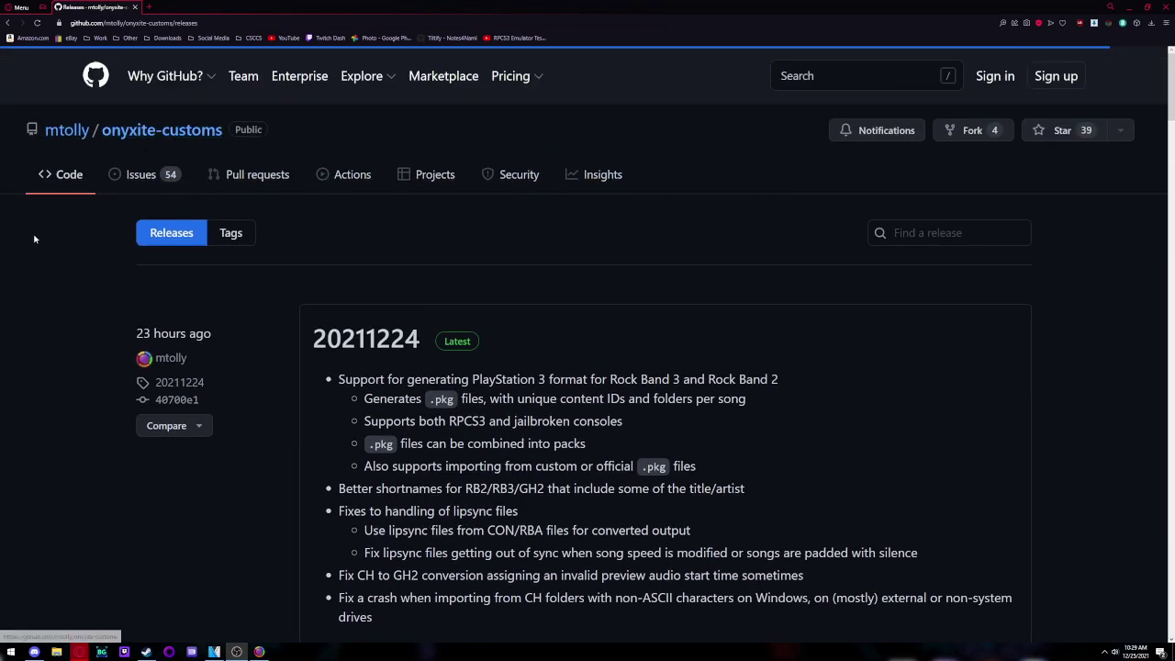
Review the 20211224 release notes on PlayStation 3 support, highlighting the words "RPCS3 and jailbroken consoles".
scroll(327, 309, down, 1)
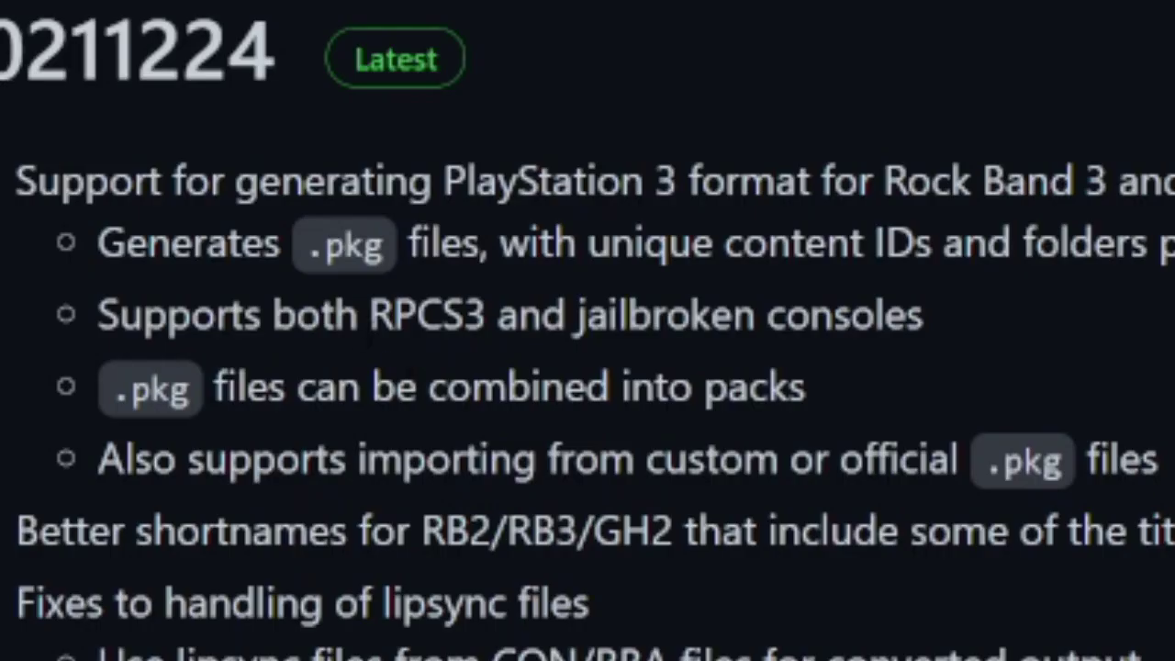
drag(448, 329, 611, 335)
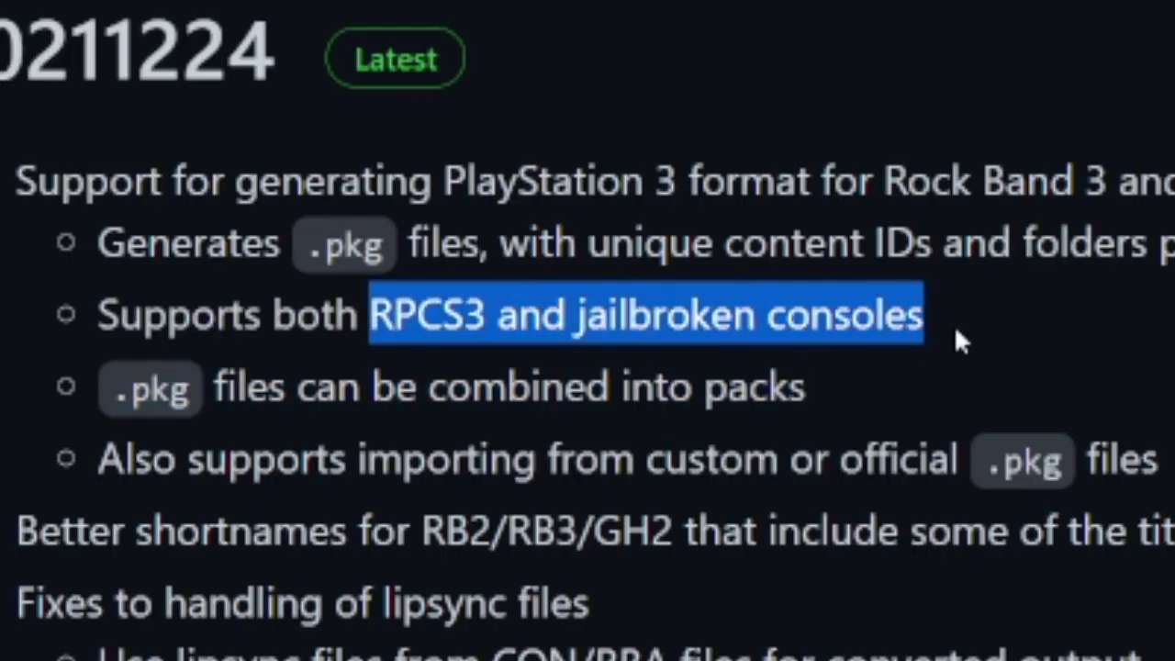
click(275, 394)
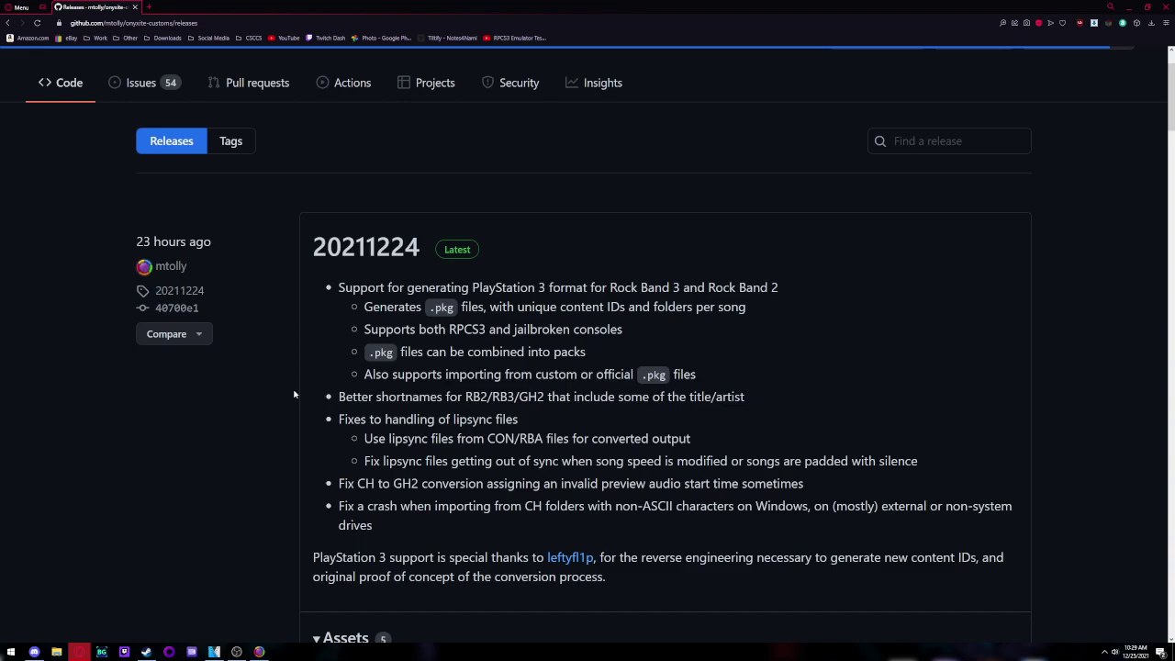
Open RPCS3 while declining the offered update, and minimize its window after viewing the game list.
click(196, 651)
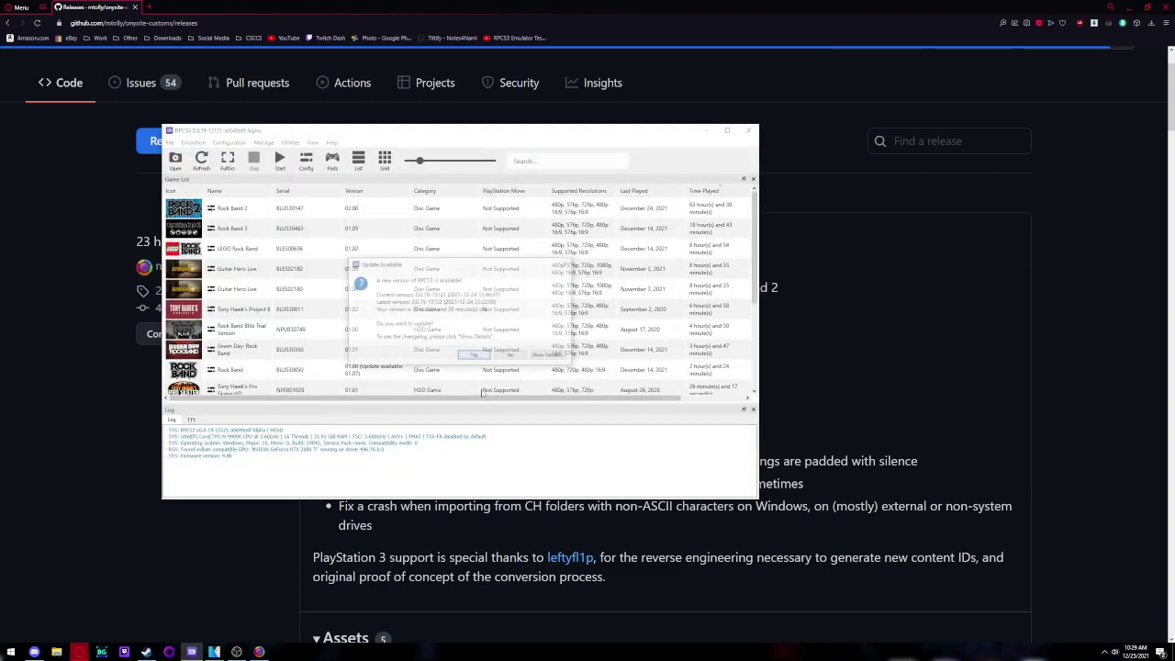
click(510, 356)
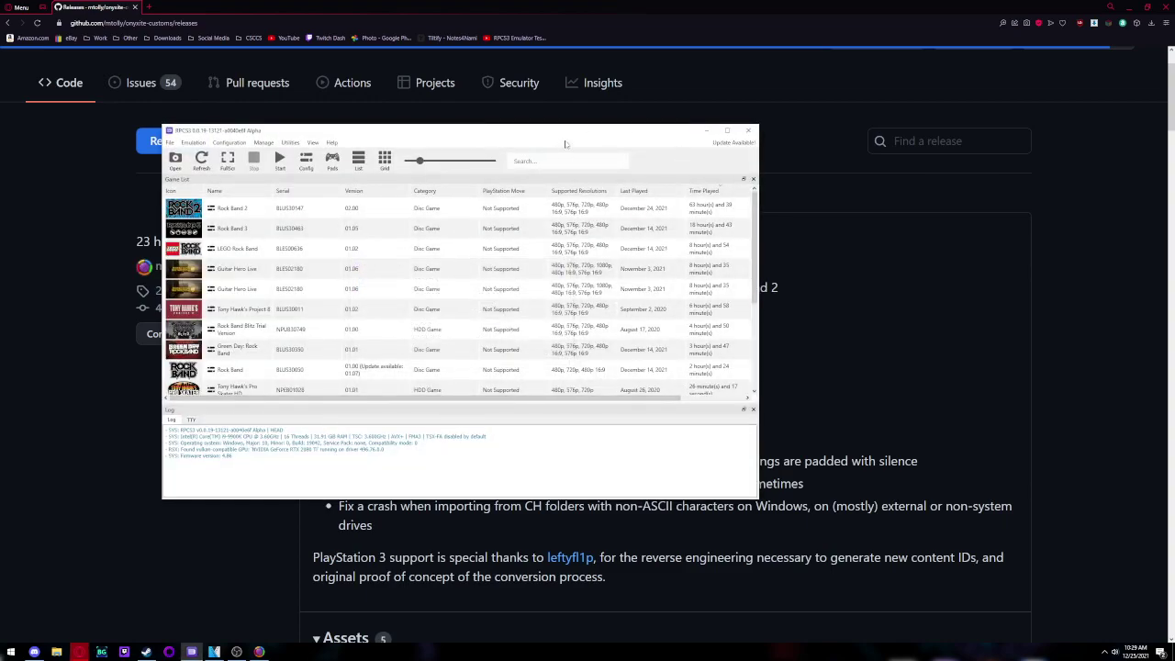
drag(532, 138, 619, 142)
click(789, 217)
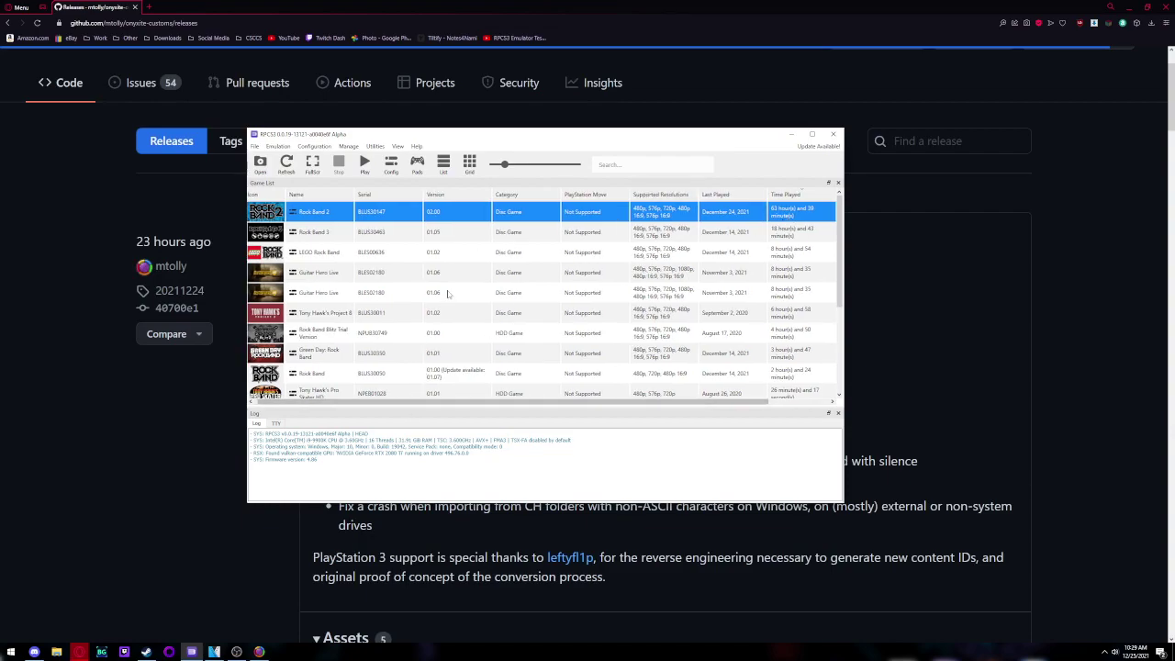
click(791, 134)
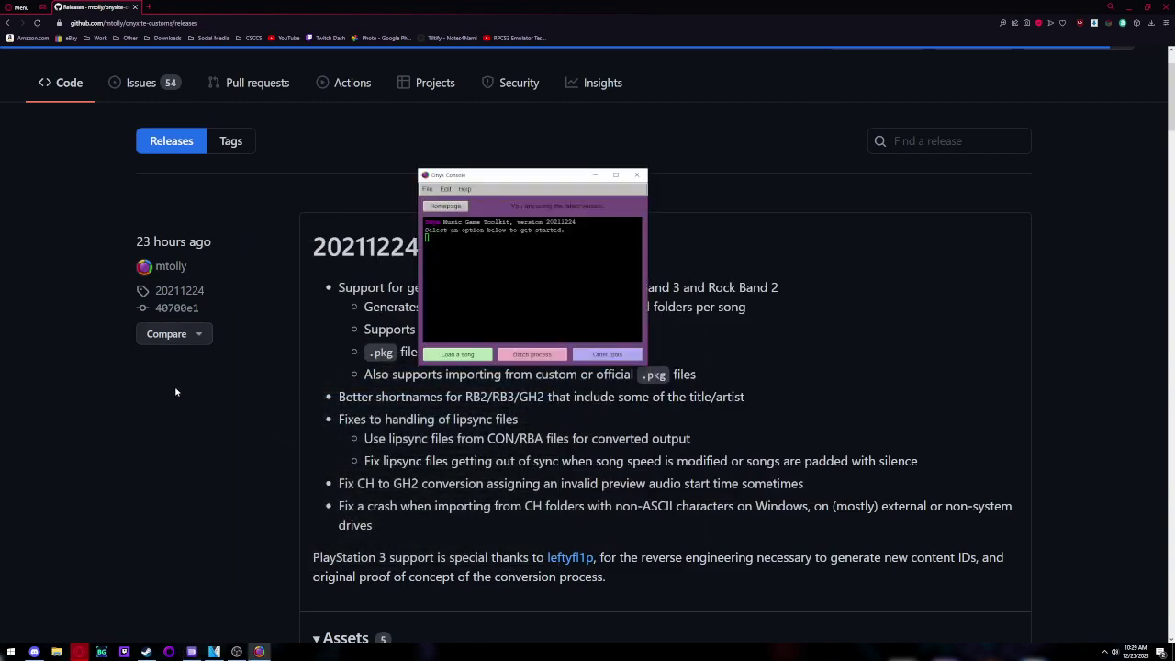
Look over the 20211224 release notes and the downloadable Linux, macOS and Windows assets.
scroll(266, 398, down, 3)
scroll(357, 273, up, 4)
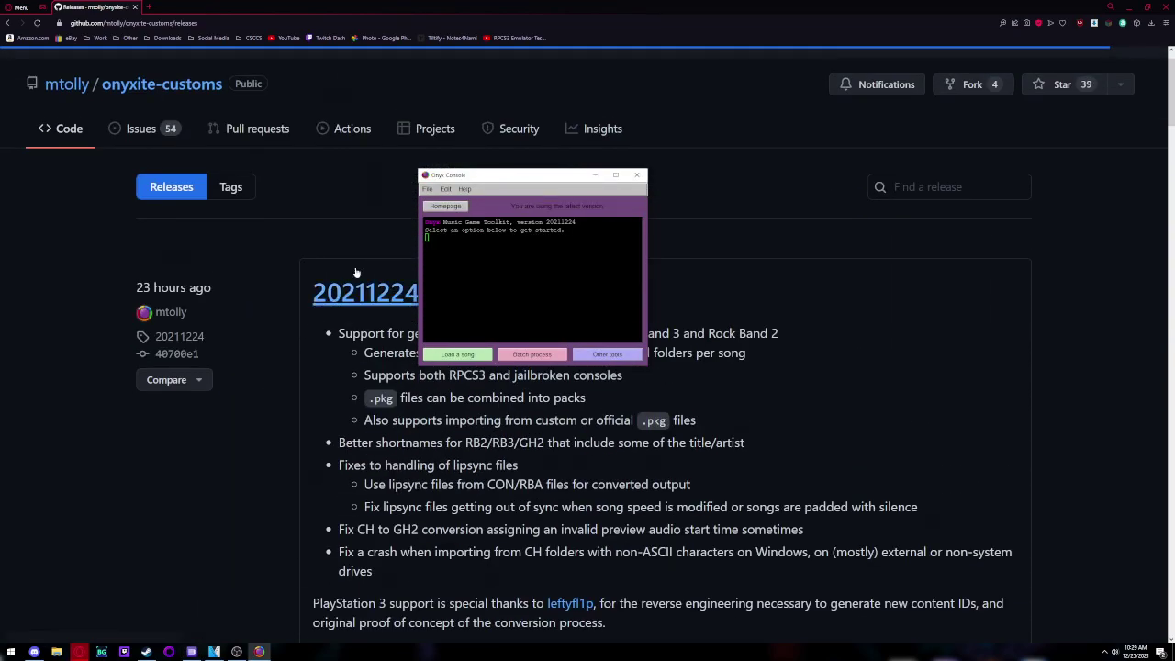
scroll(472, 441, down, 2)
scroll(506, 501, down, 2)
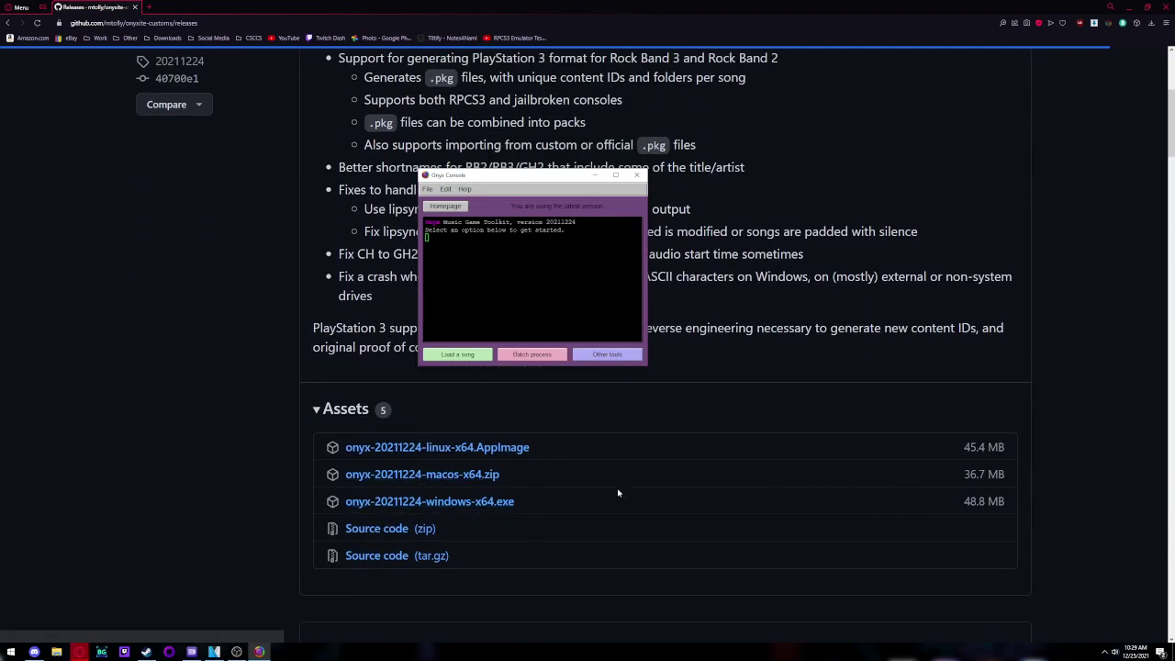
scroll(486, 509, up, 1)
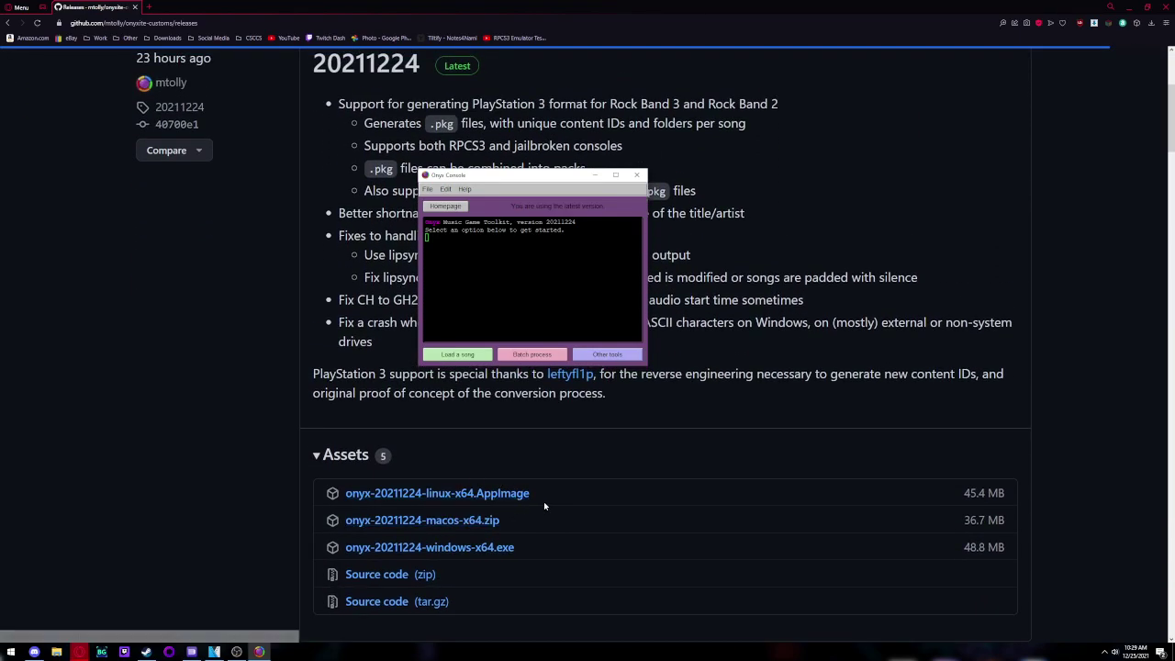
scroll(543, 521, up, 2)
scroll(543, 521, up, 2)
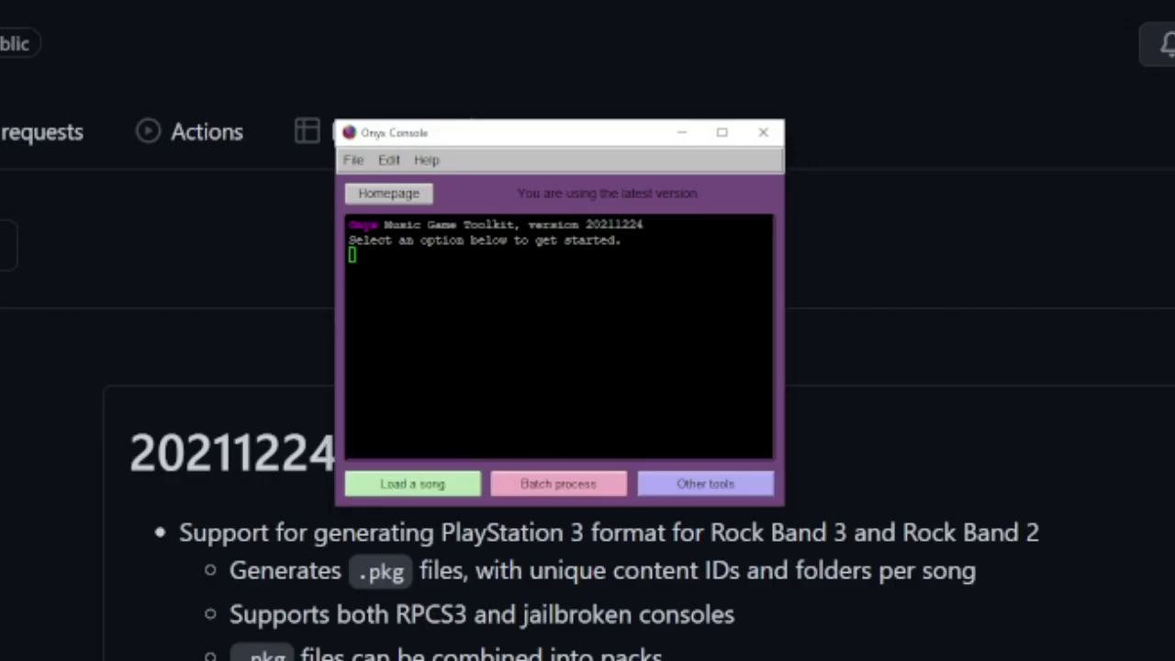
Open a batch process in Onyx and add the xxnicxx-inverted song folder from the "non guitar stuff" setlist folder.
click(561, 477)
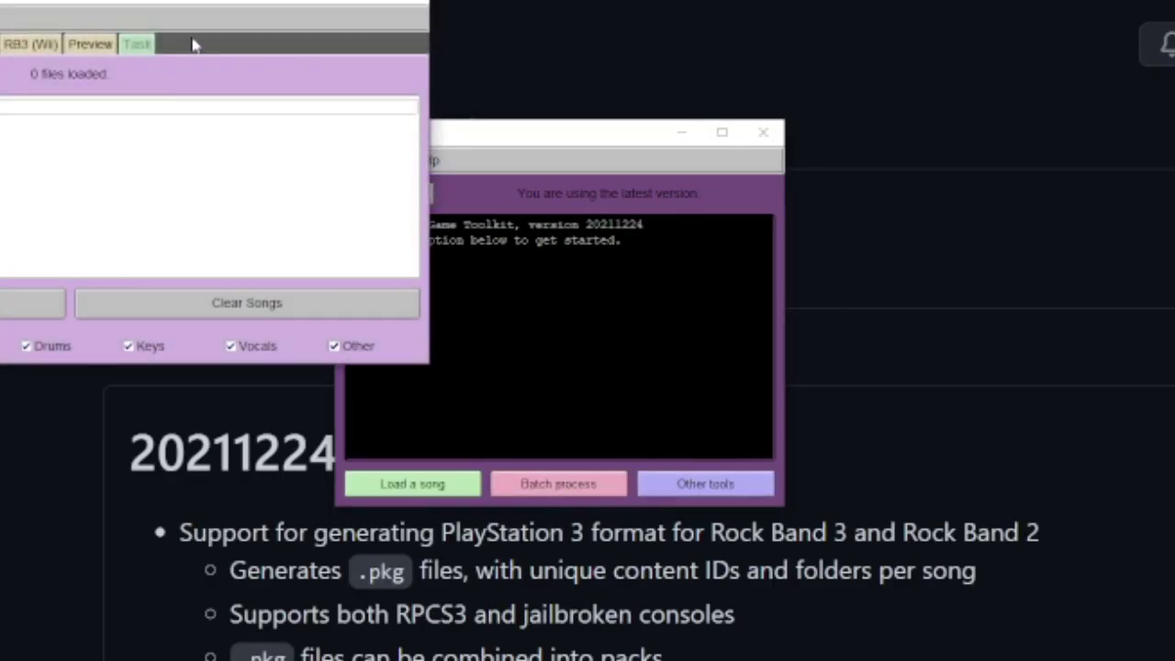
drag(197, 3, 618, 249)
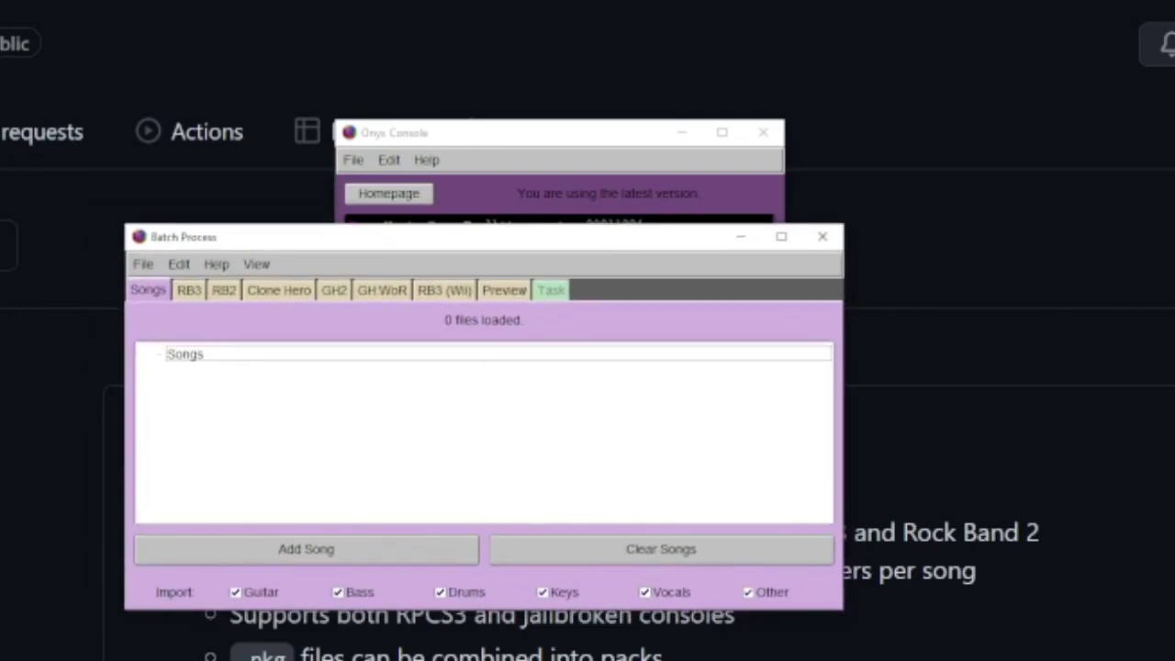
double_click(716, 653)
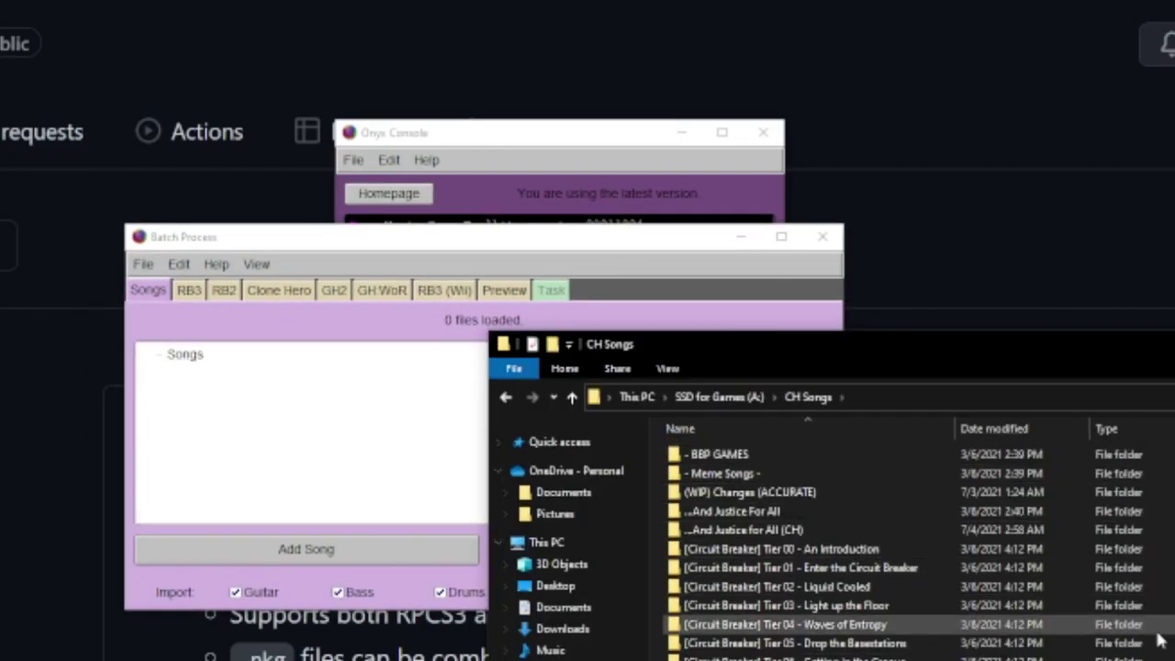
scroll(1160, 641, down, 5)
scroll(826, 550, up, 4)
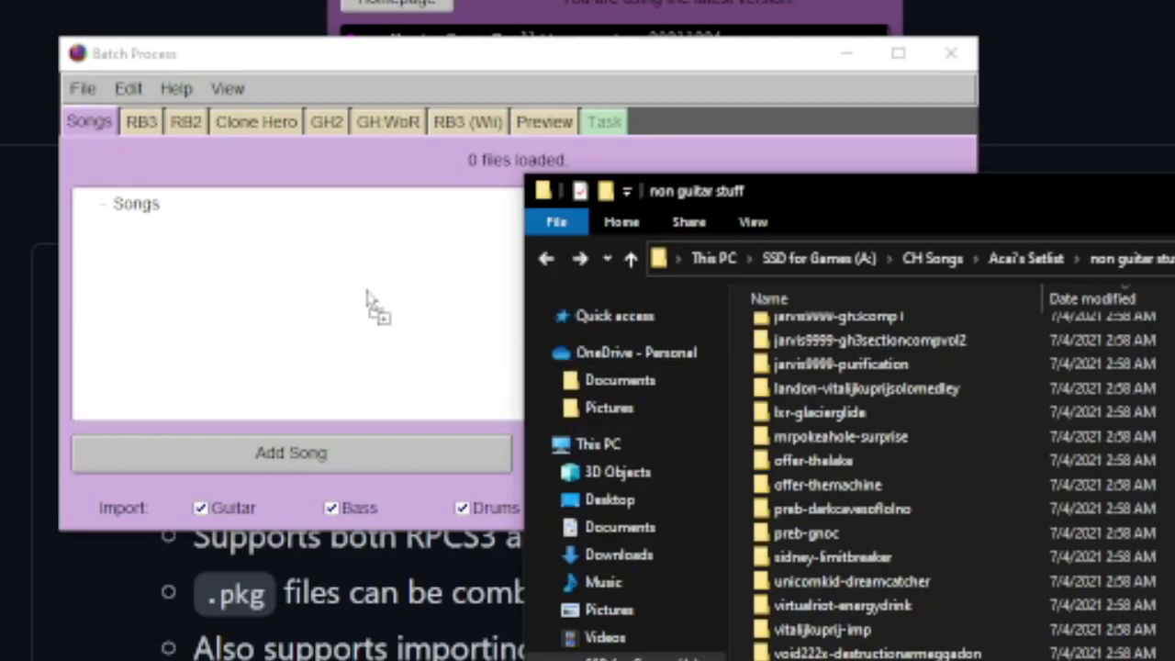
drag(372, 307, 373, 307)
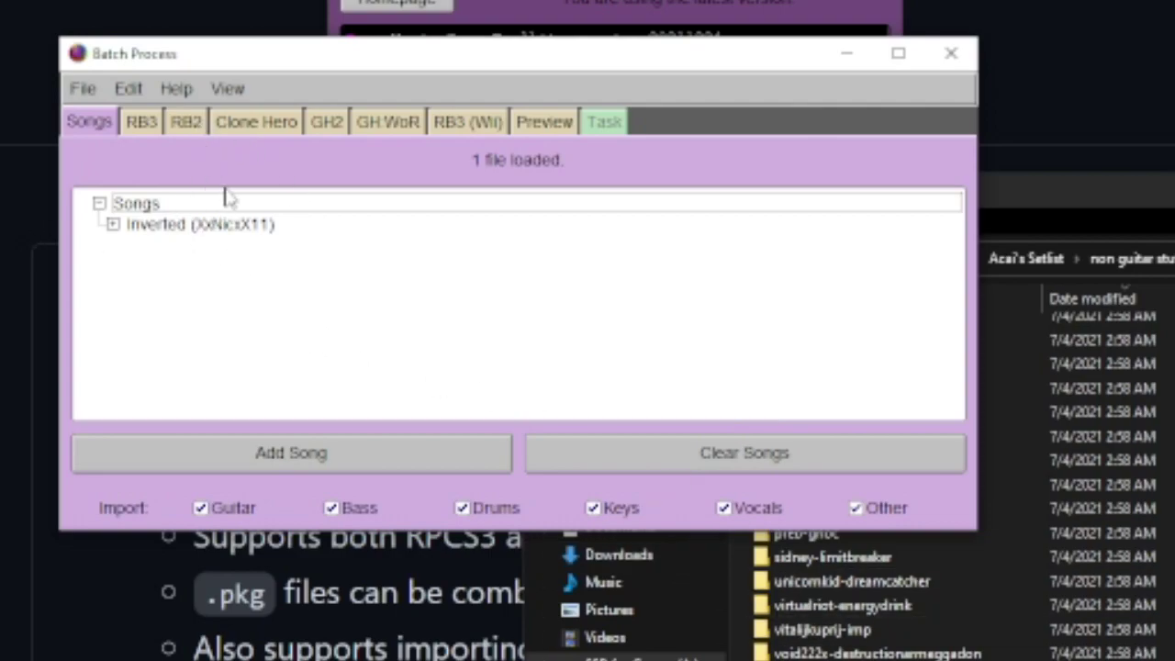
Open the RB2 conversion options, try a faster song speed, and return the speed to 100%.
click(188, 122)
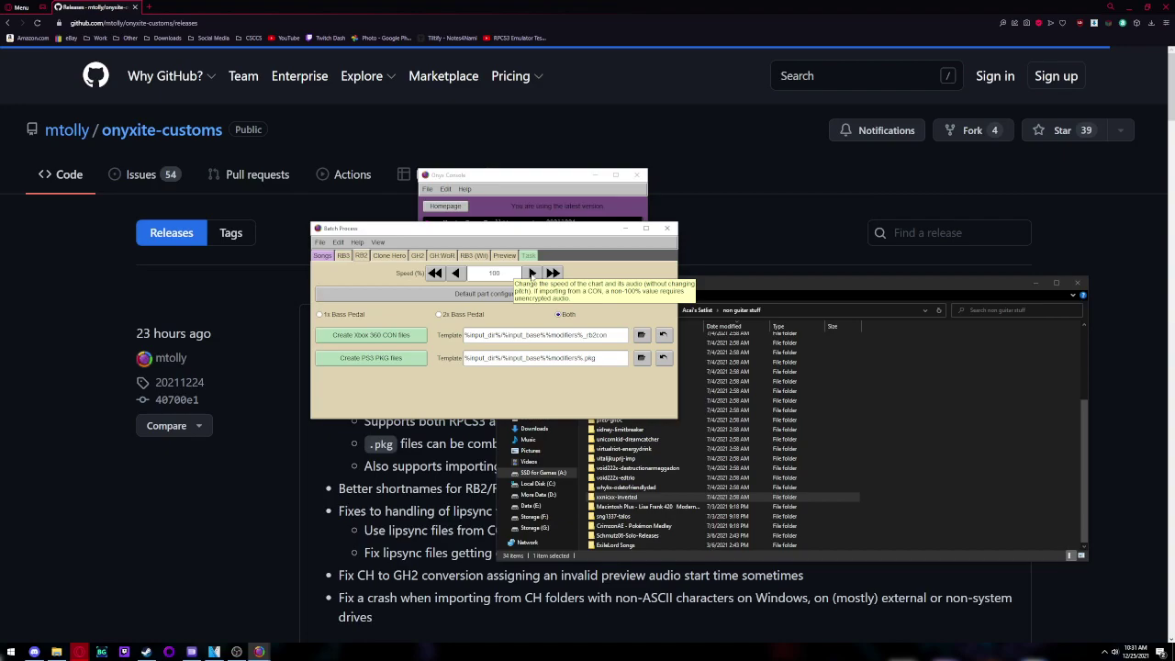
click(530, 272)
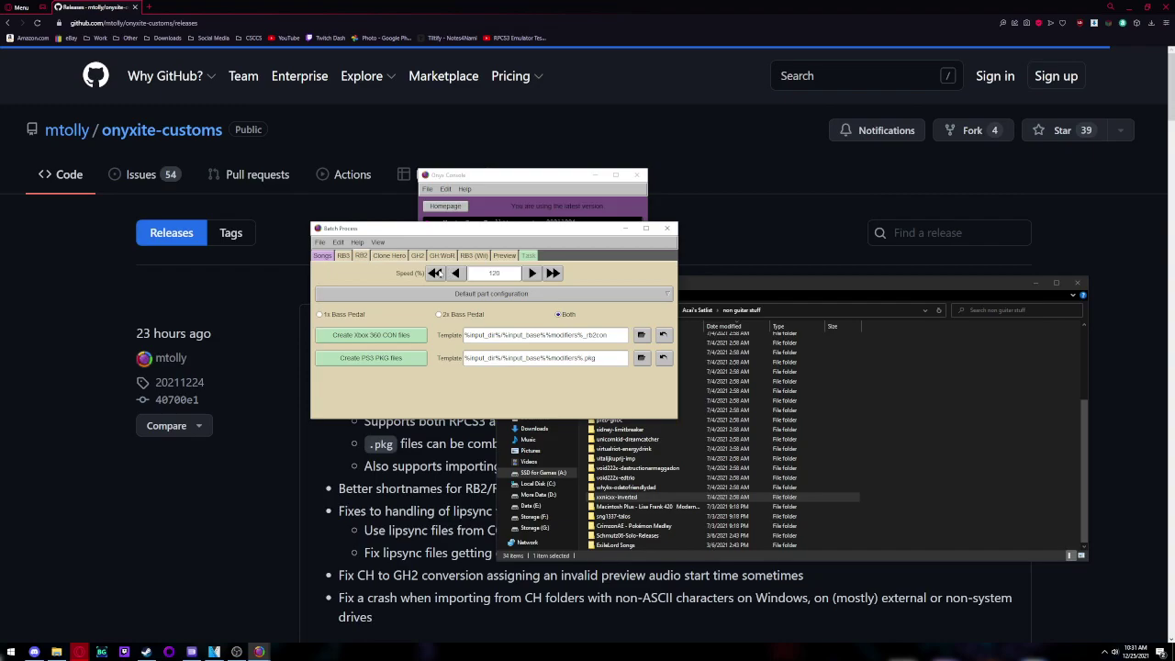
click(438, 272)
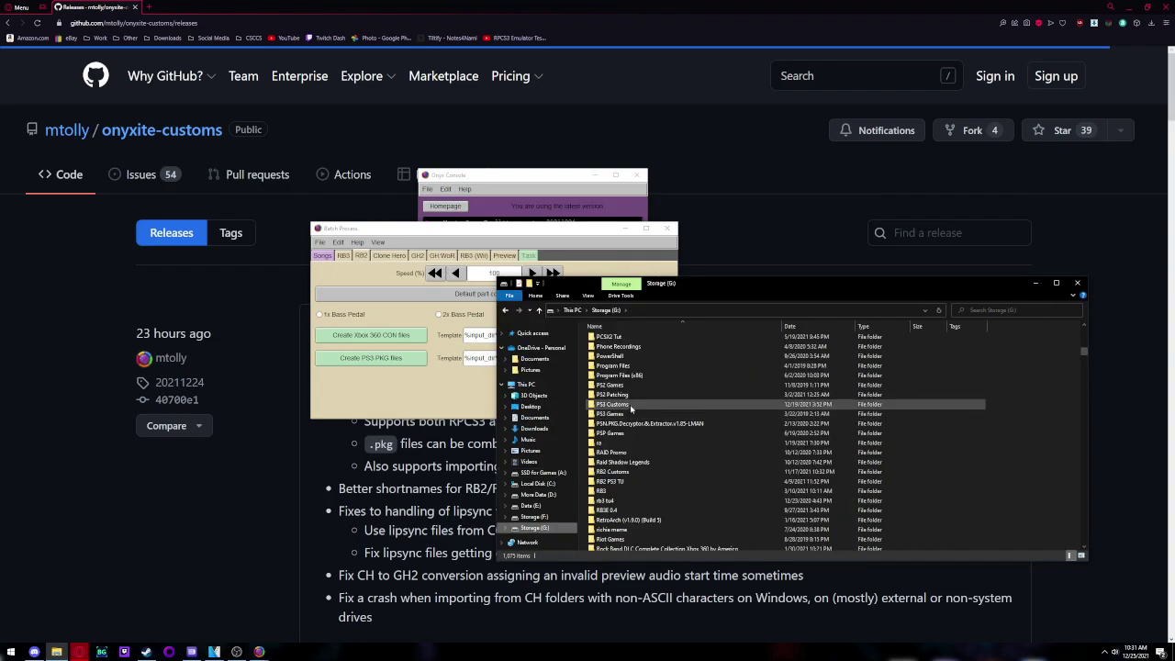
Set the PS3 PKG output location to the G:\PS3 Customs folder and create the Rock Band 2 PS3 PKG file.
double_click(630, 406)
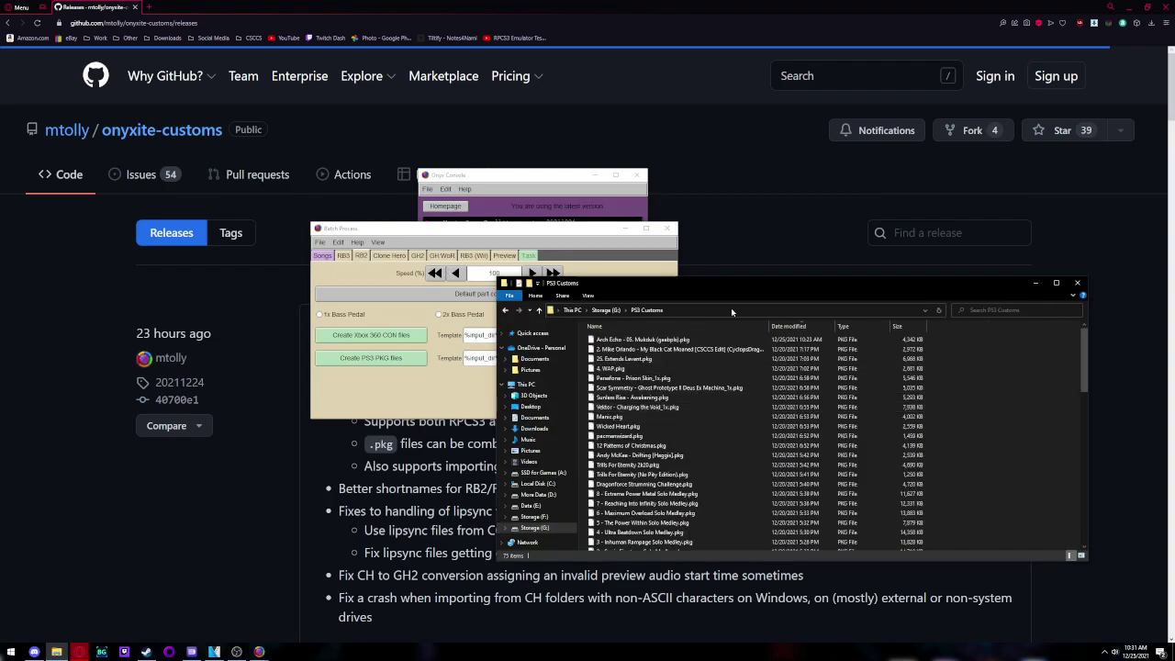
click(707, 313)
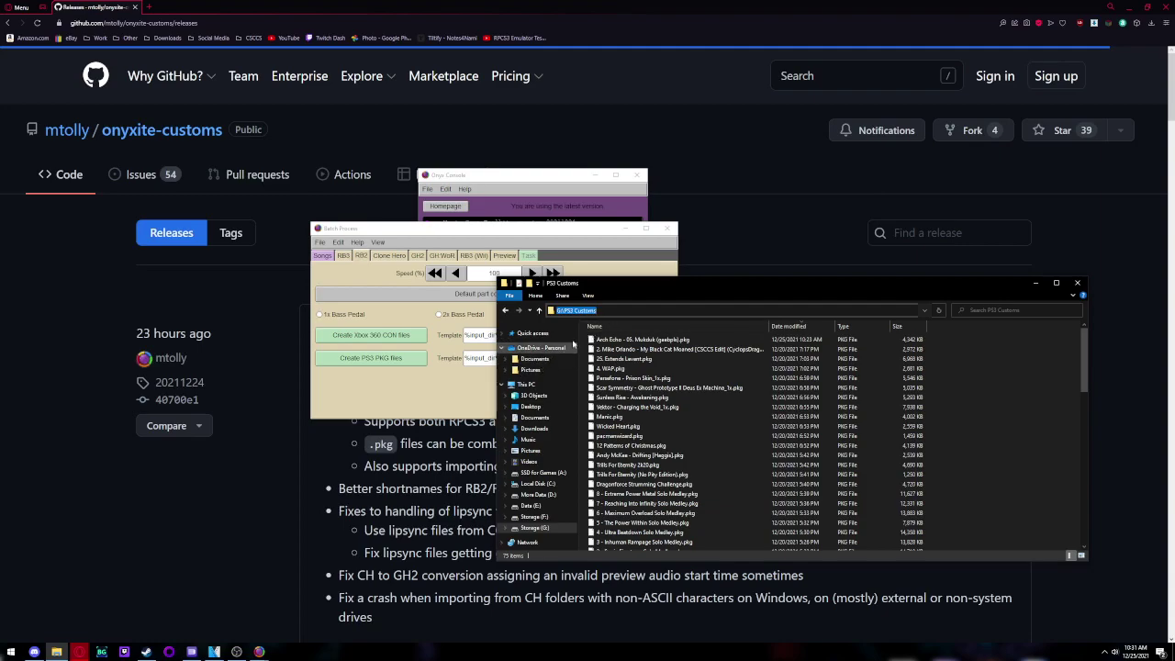
click(477, 314)
click(639, 358)
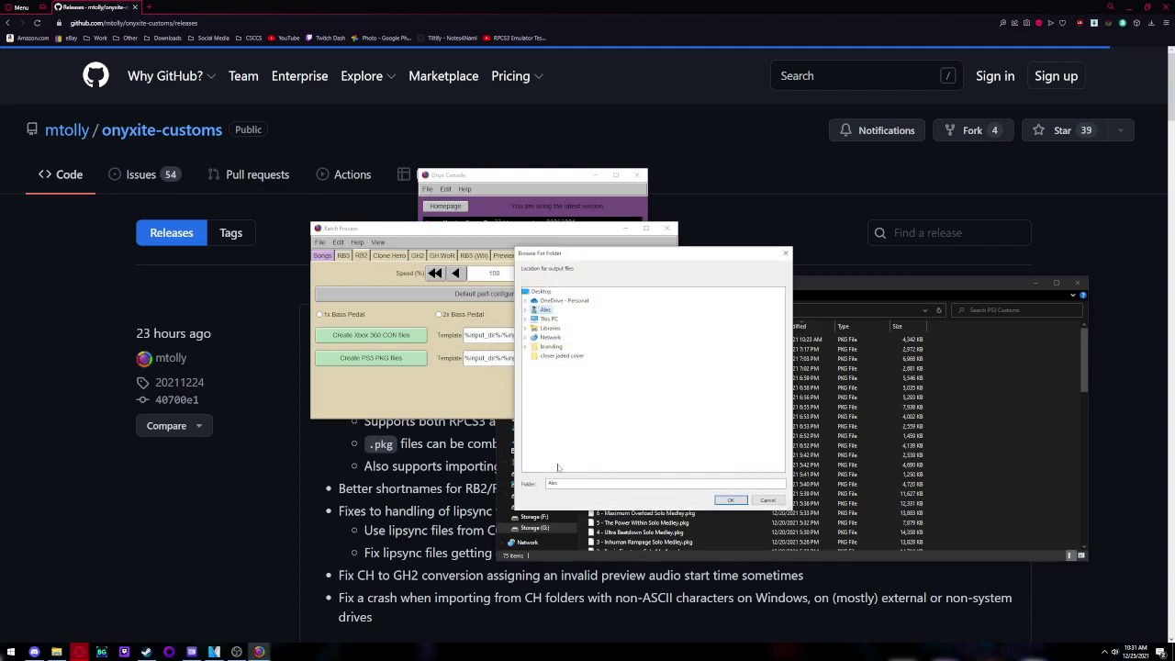
click(732, 502)
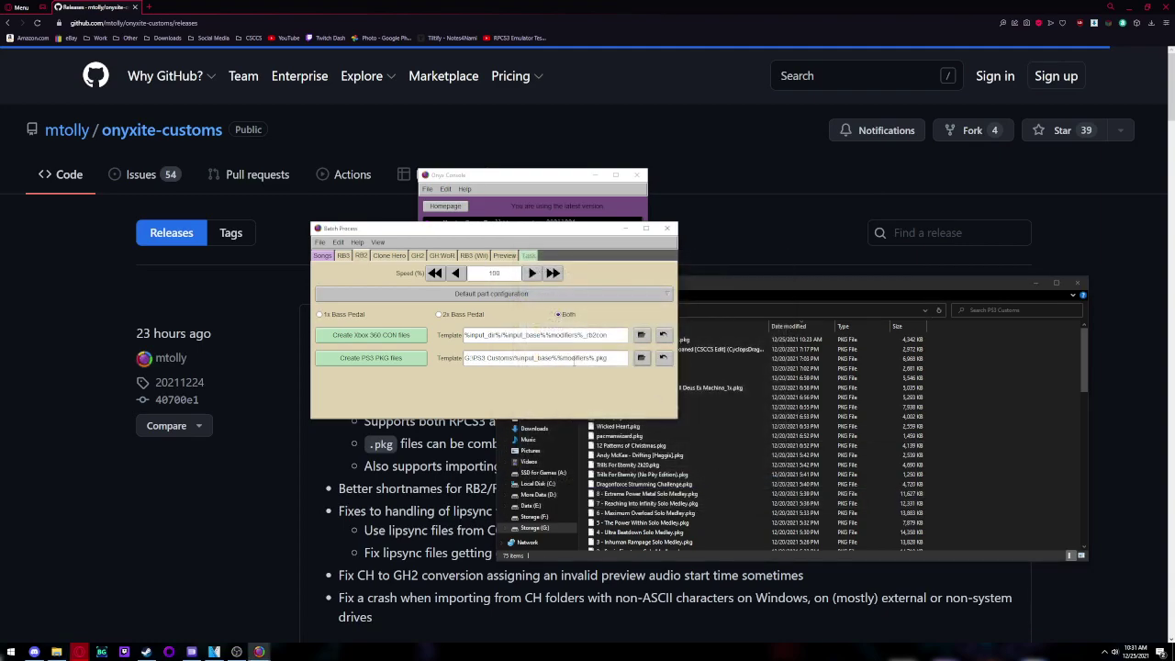
click(399, 361)
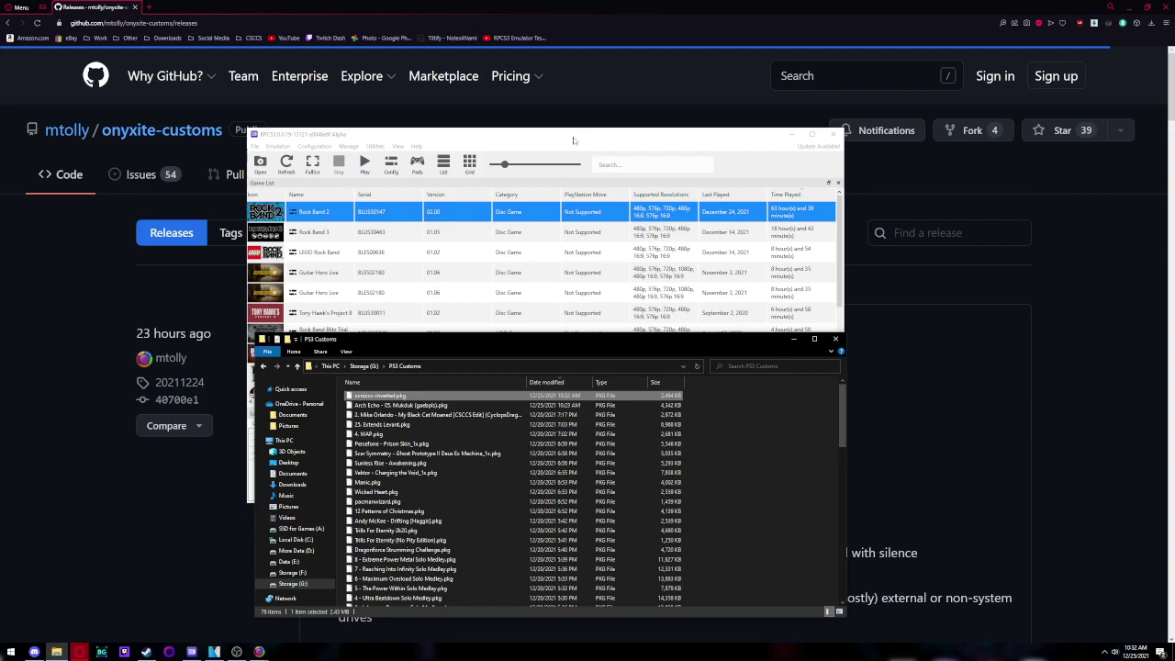
Install the xxnicxx-inverted.pkg package from the PS3 Customs folder into RPCS3.
drag(572, 140, 631, 106)
click(298, 339)
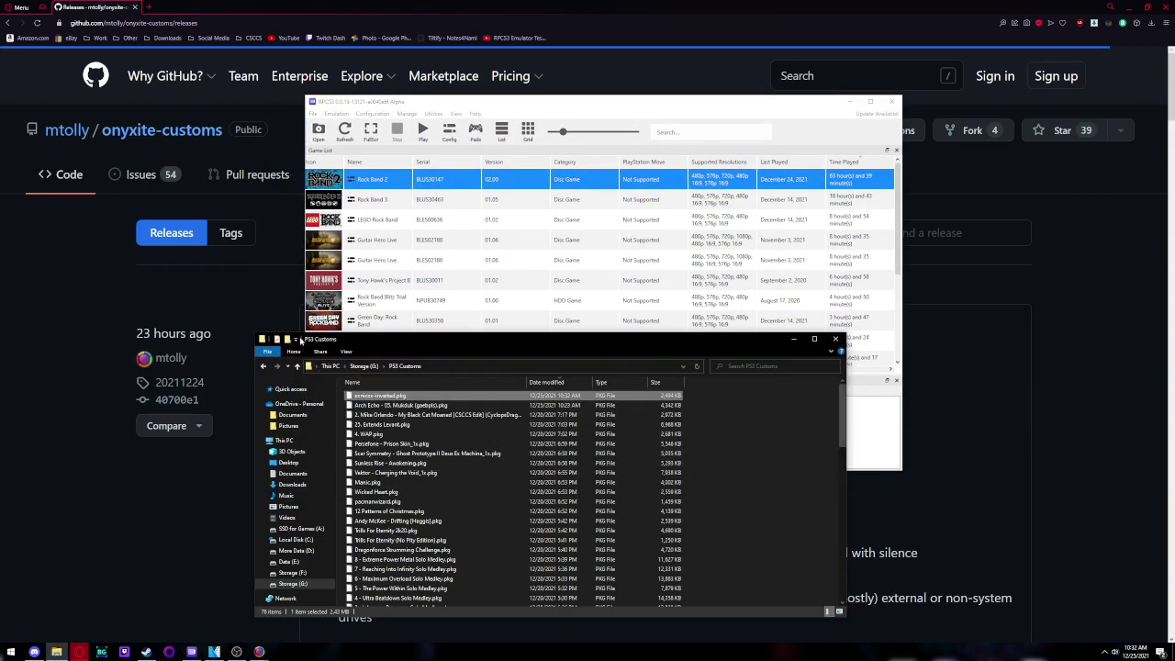
drag(415, 396, 576, 230)
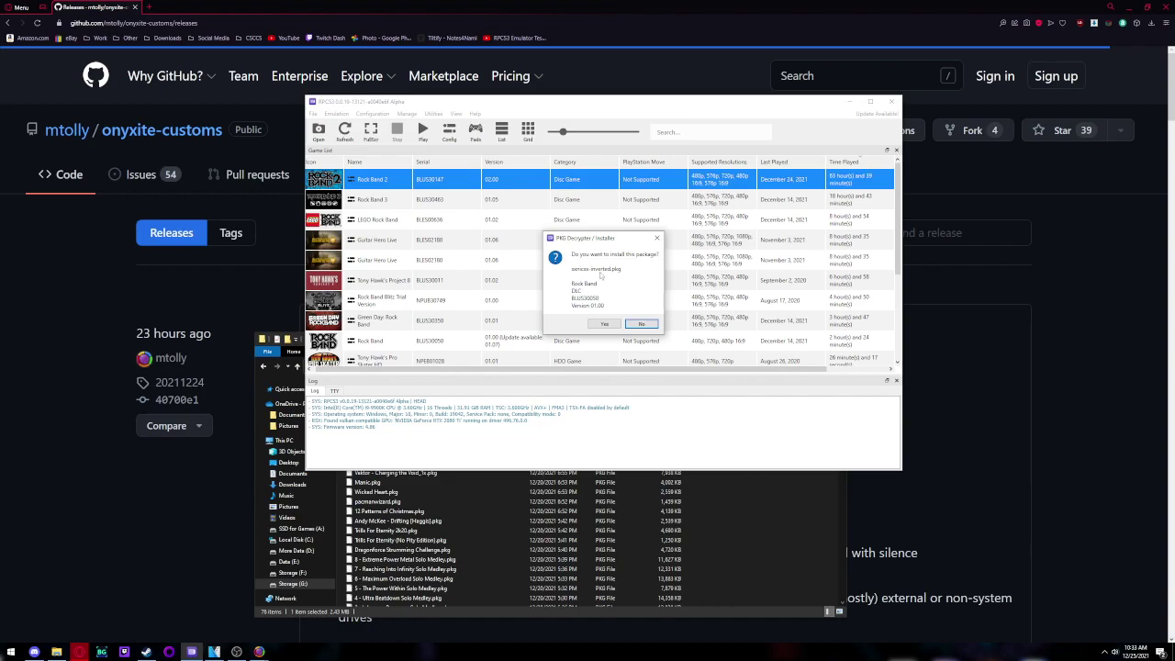
click(604, 324)
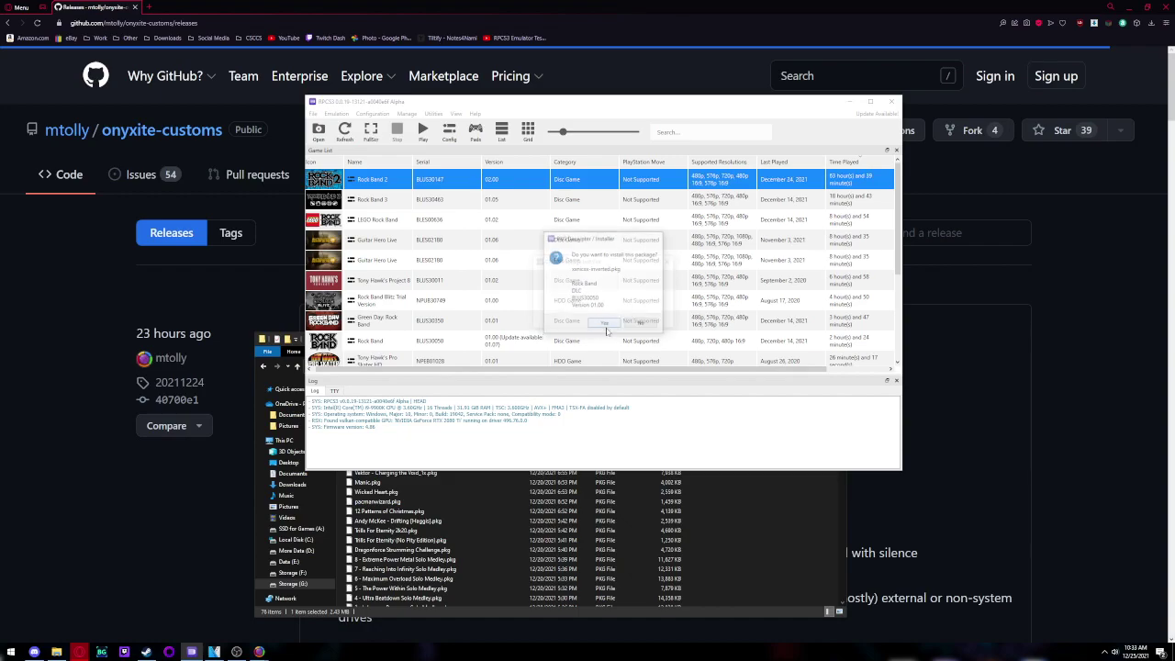
click(654, 304)
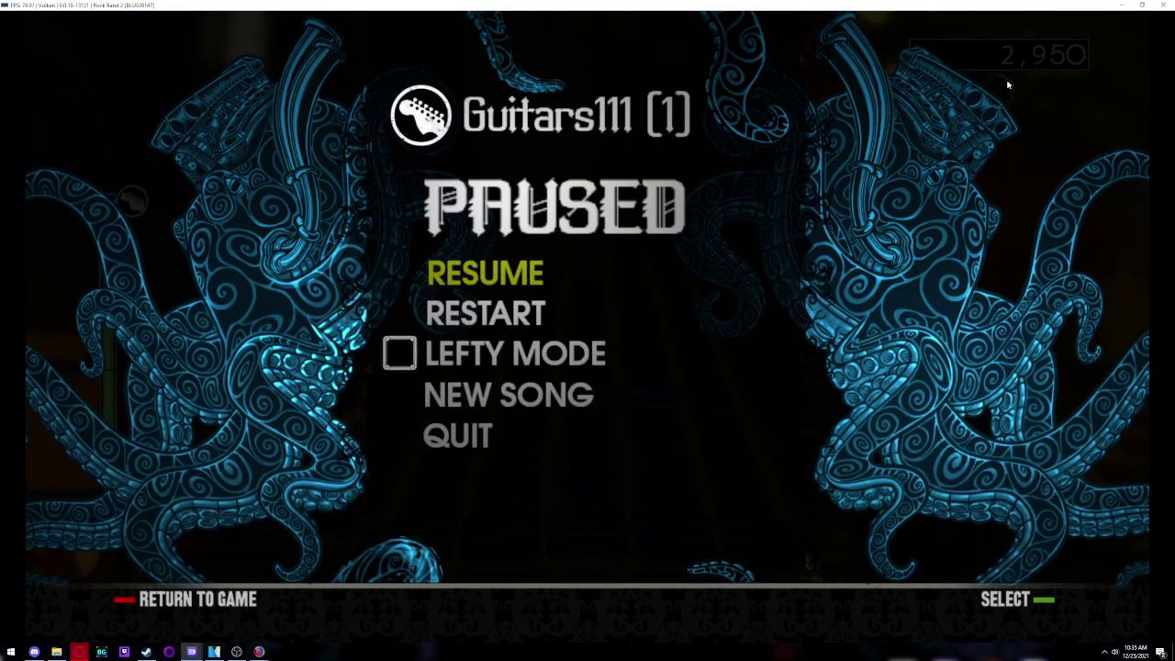
Close the paused Rock Band 2 game and open the RPCS3 folder on the Storage (G:) drive in File Explorer.
click(1161, 5)
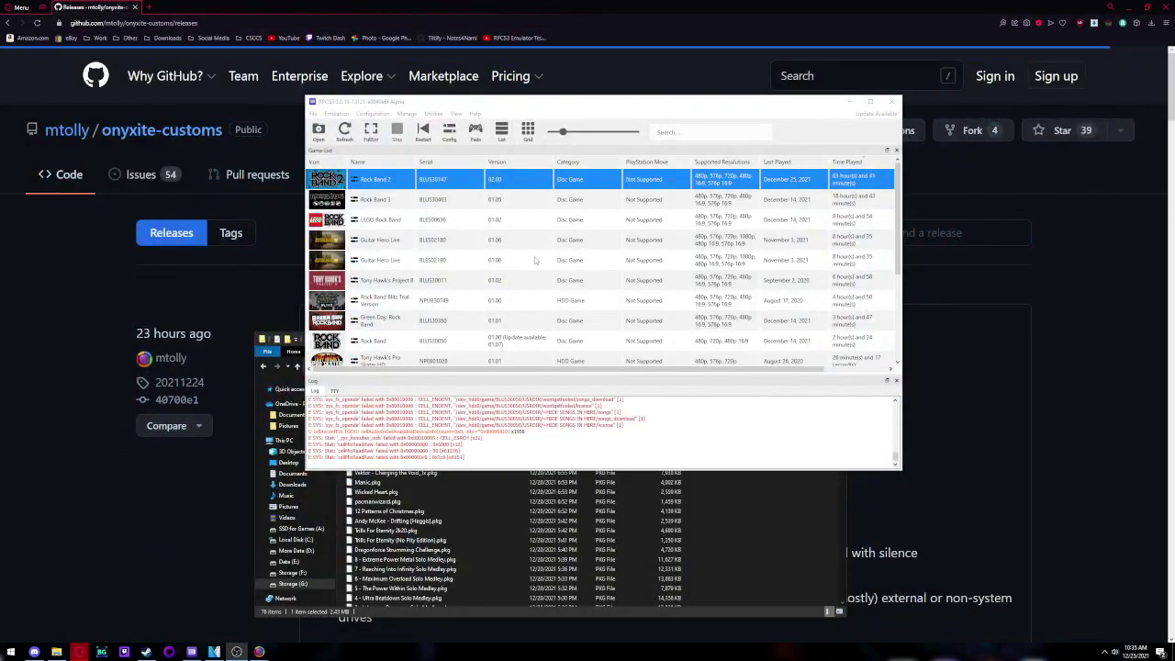
click(292, 584)
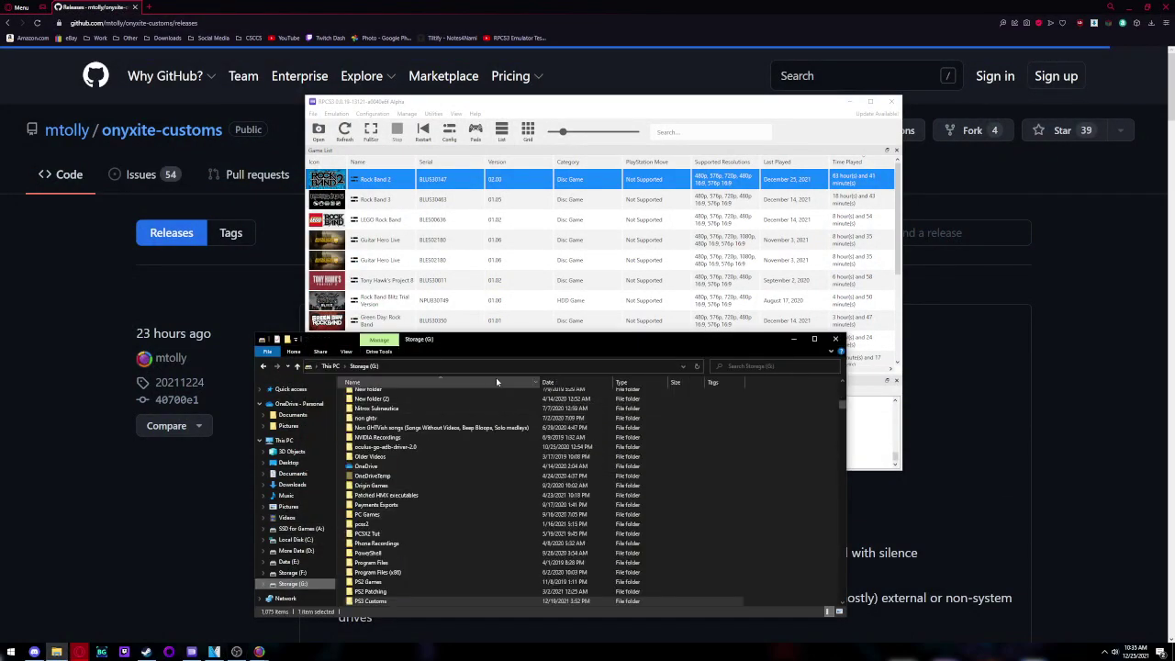
scroll(385, 538, down, 8)
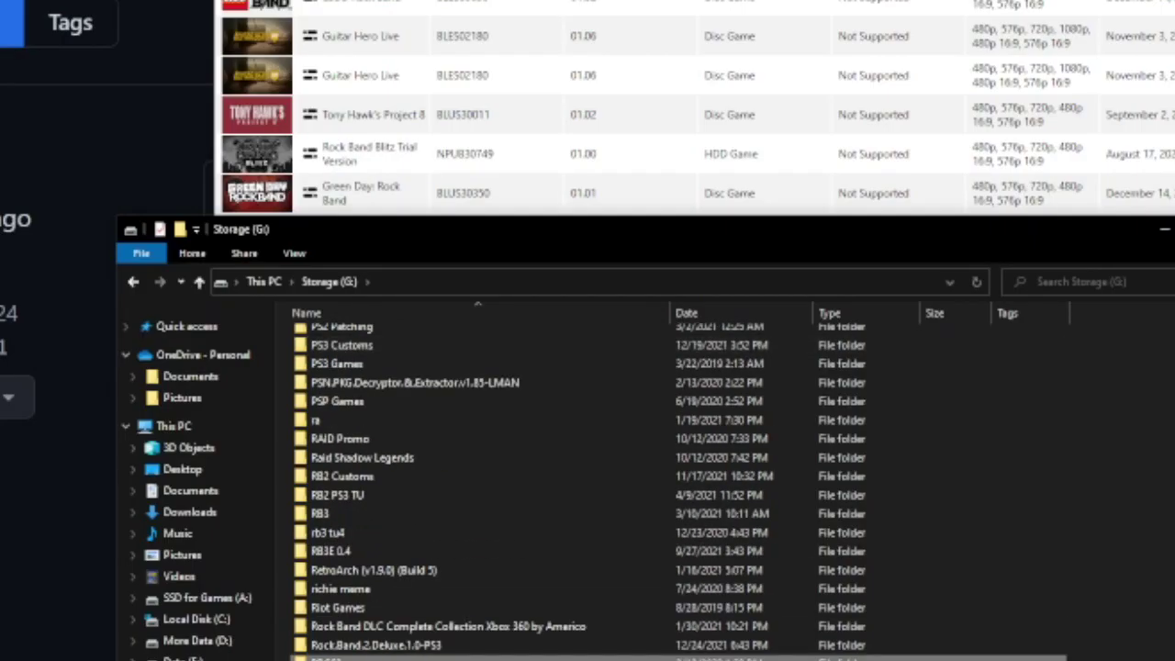
double_click(402, 414)
drag(579, 221, 651, 9)
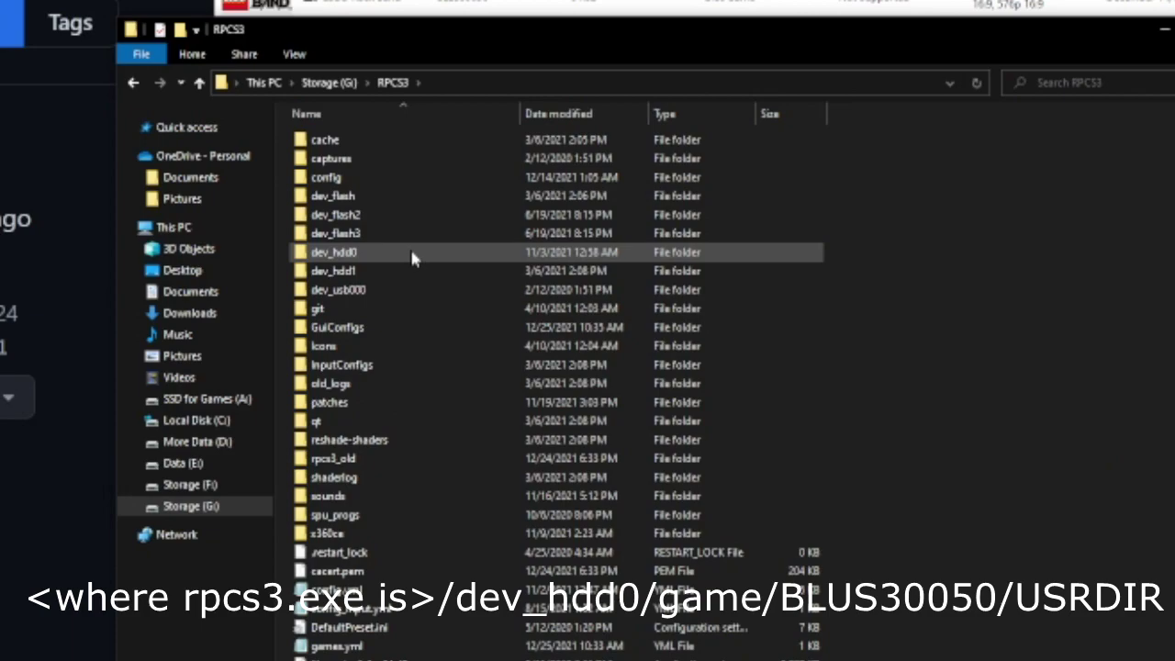
Go to the installed songs folder at dev_hdd0\game\BLUS30050\USRDIR inside the RPCS3 folder.
double_click(411, 252)
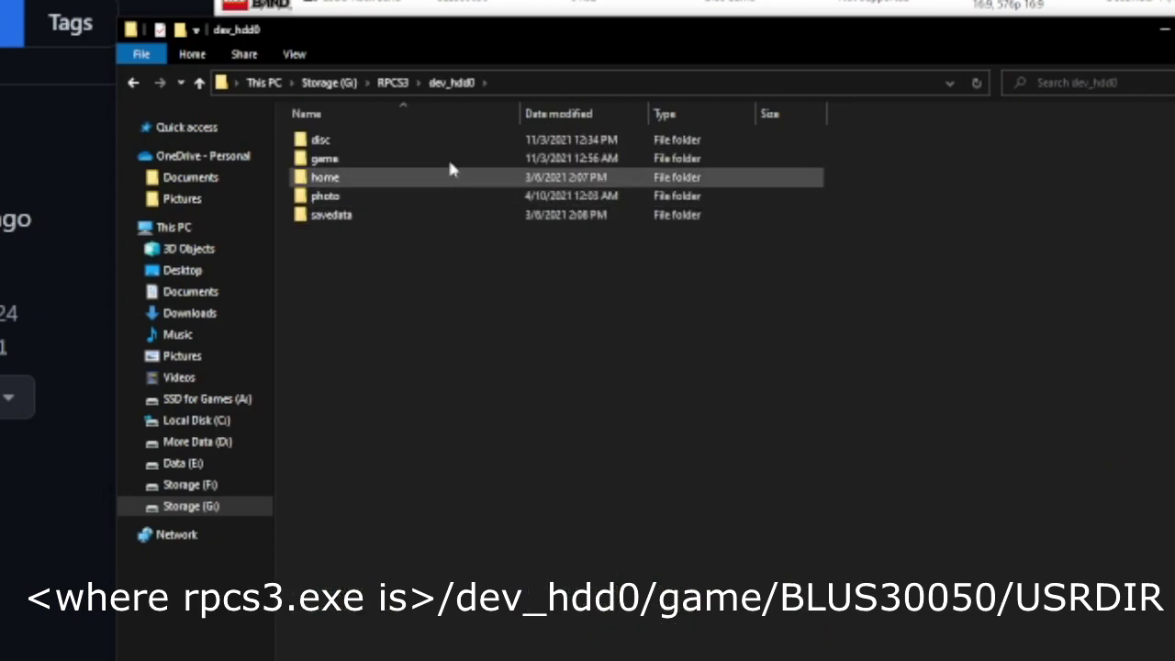
double_click(424, 163)
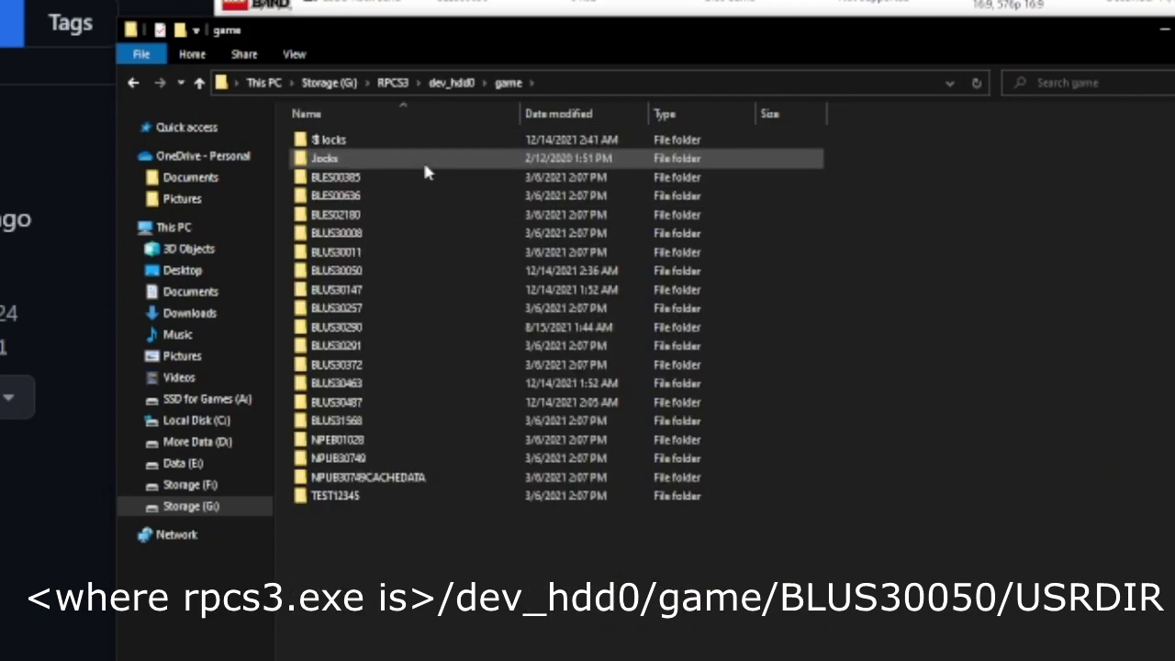
double_click(371, 272)
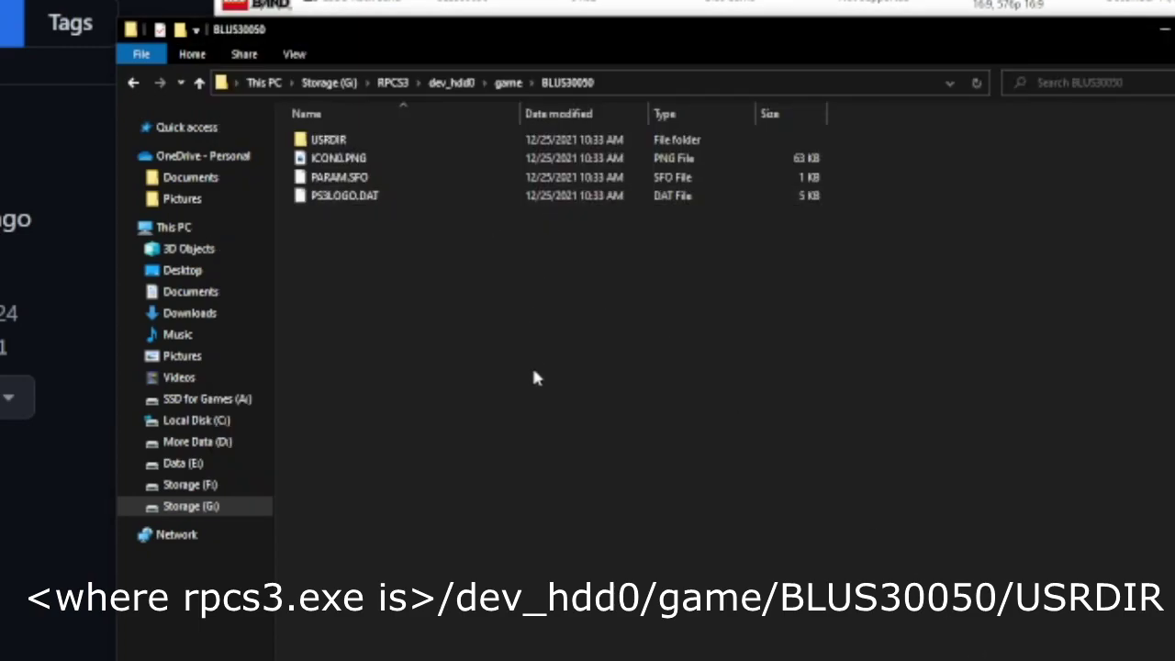
double_click(423, 146)
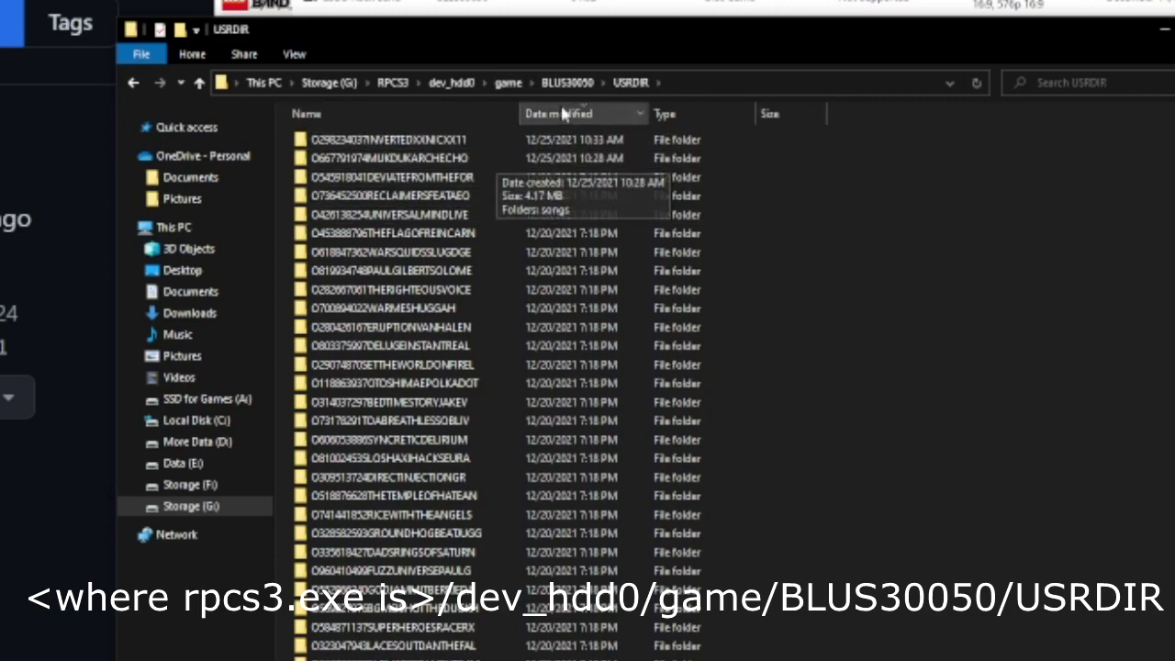
Point out the newest song folder, O298234037INVERTEDXXNICXX11, in the USRDIR folder.
click(547, 142)
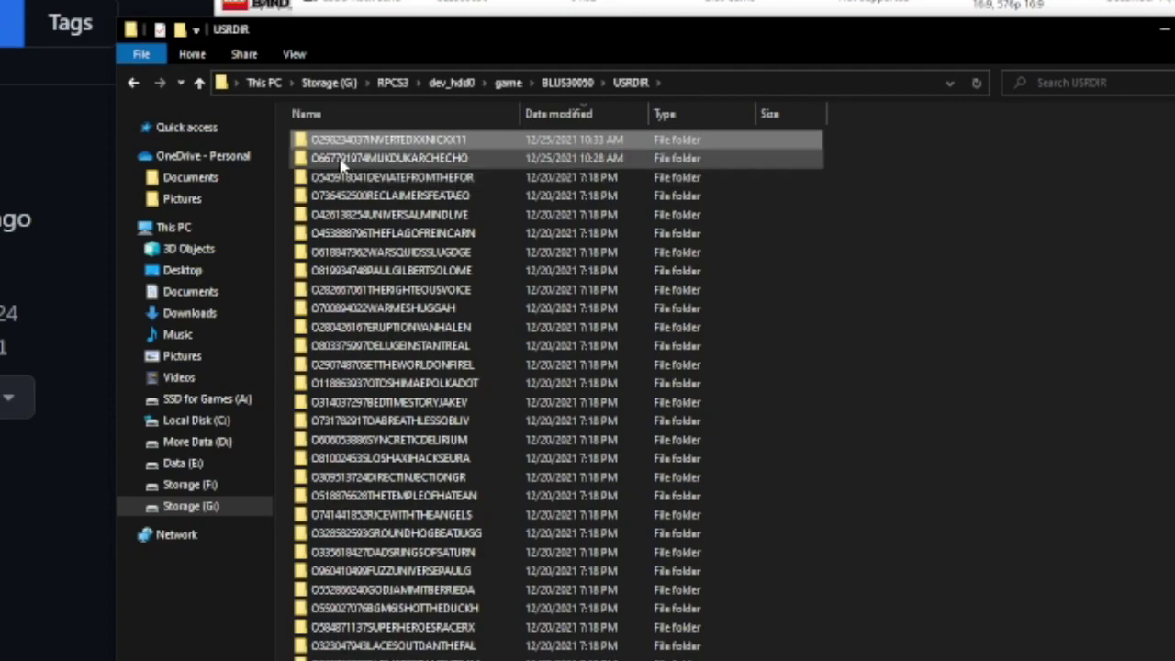
click(432, 142)
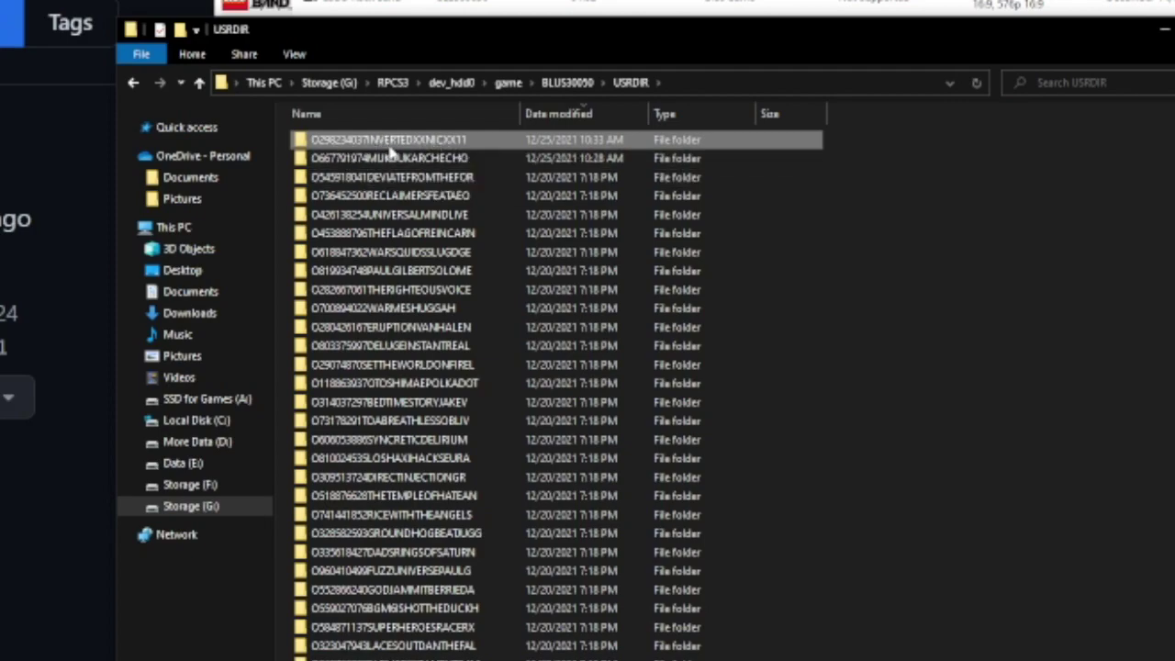
click(456, 173)
click(452, 144)
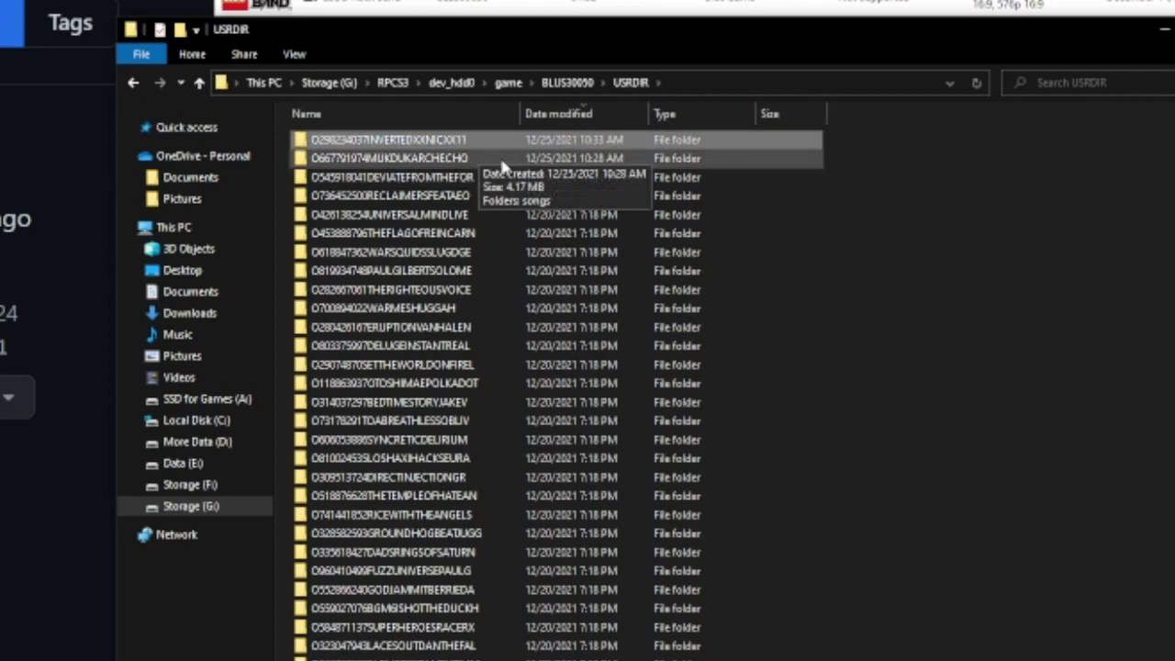
Create a new folder named "hide songs in here" in the USRDIR folder.
right_click(964, 184)
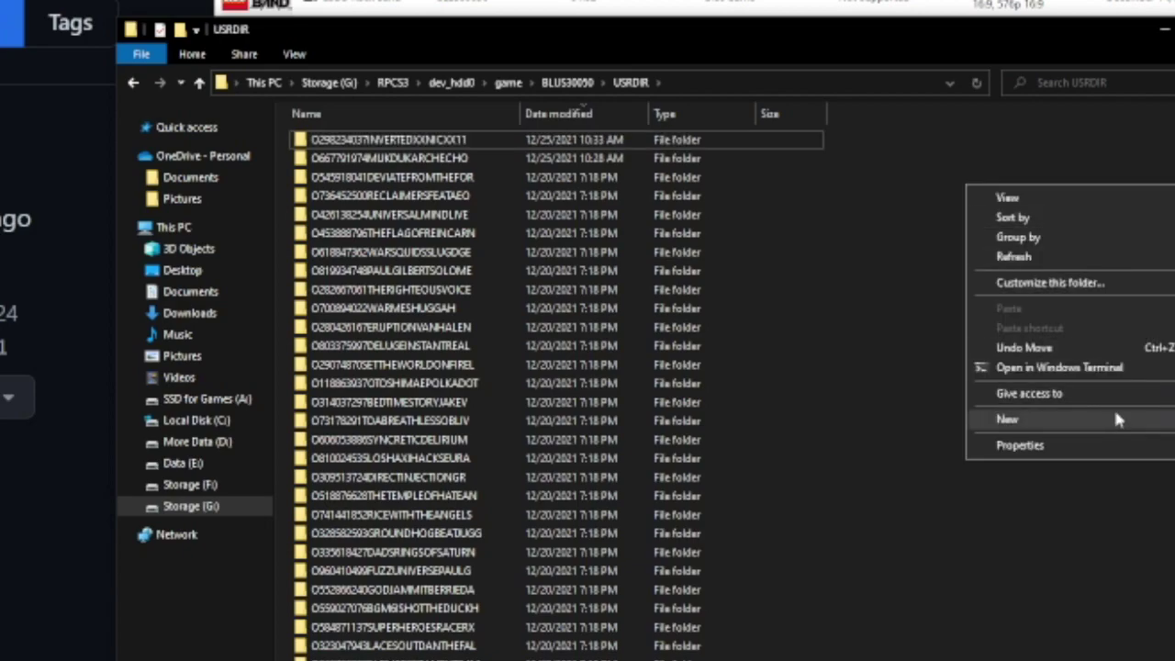
click(1174, 419)
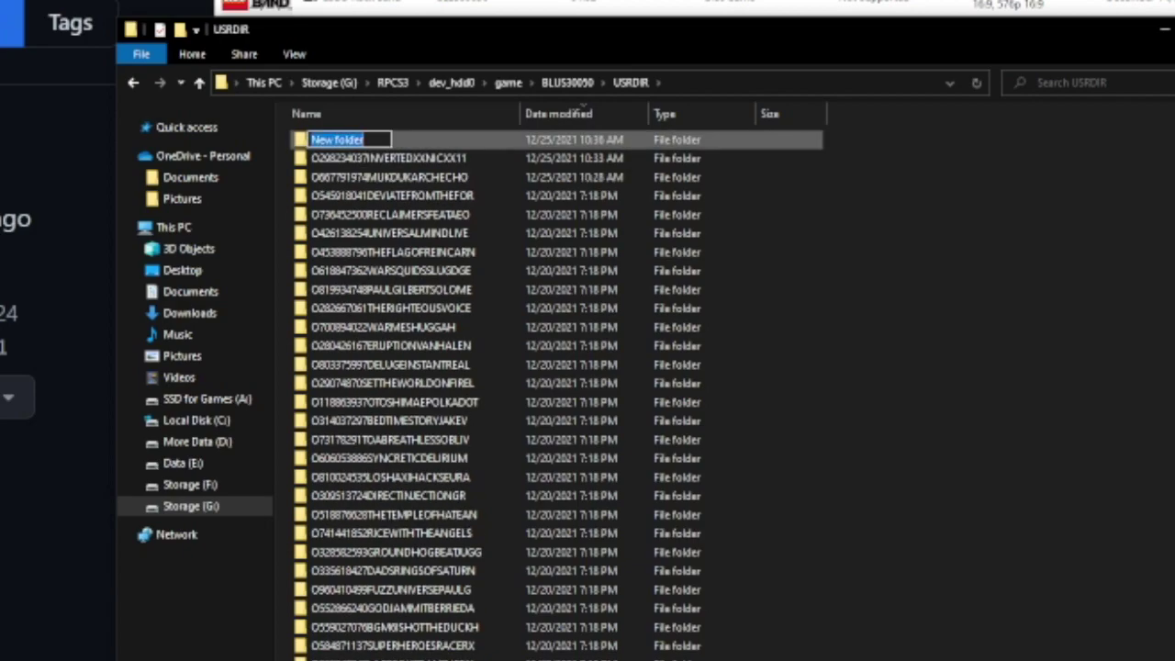
text(hide songs in here)
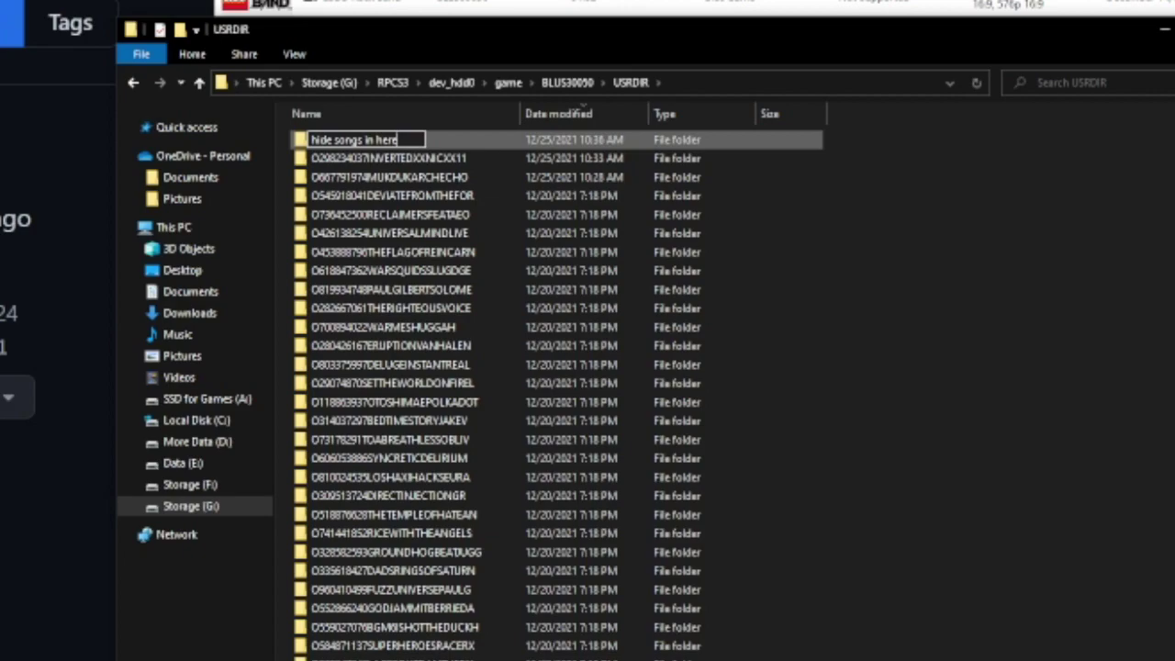
key(Return)
Move the two newest song folders and those from O545918041DEVIATEFROMTHEFOR through O73178291TOABREATHLESSOBLIV into the "hide songs in here" folder.
click(555, 159)
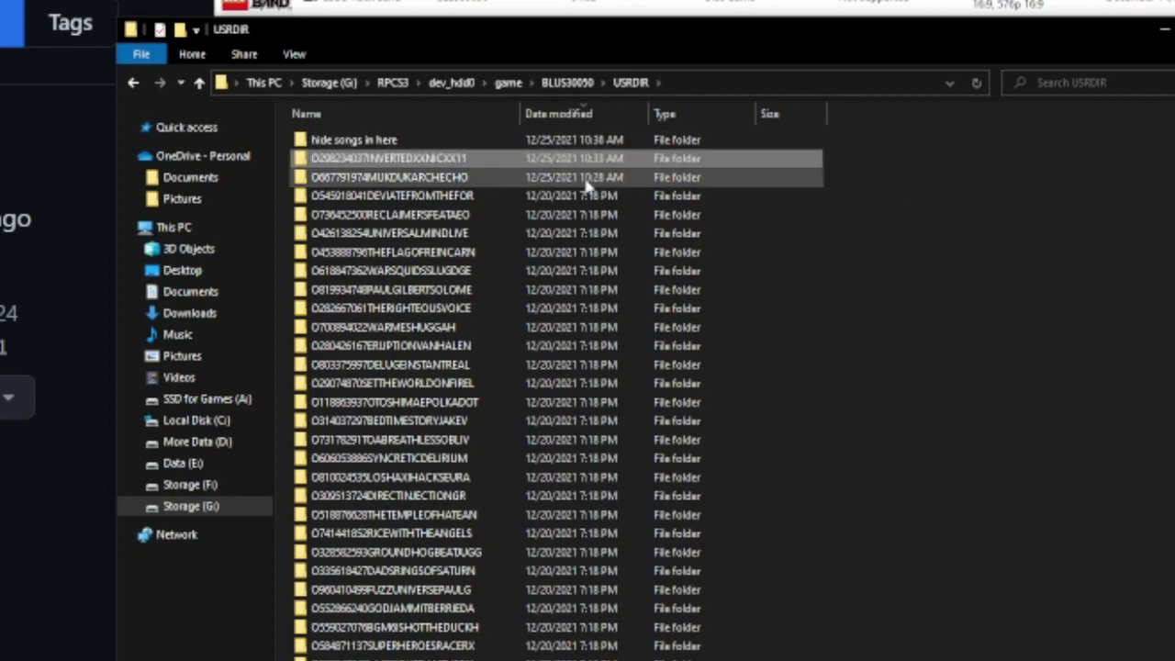
drag(573, 165, 592, 139)
scroll(479, 405, down, 15)
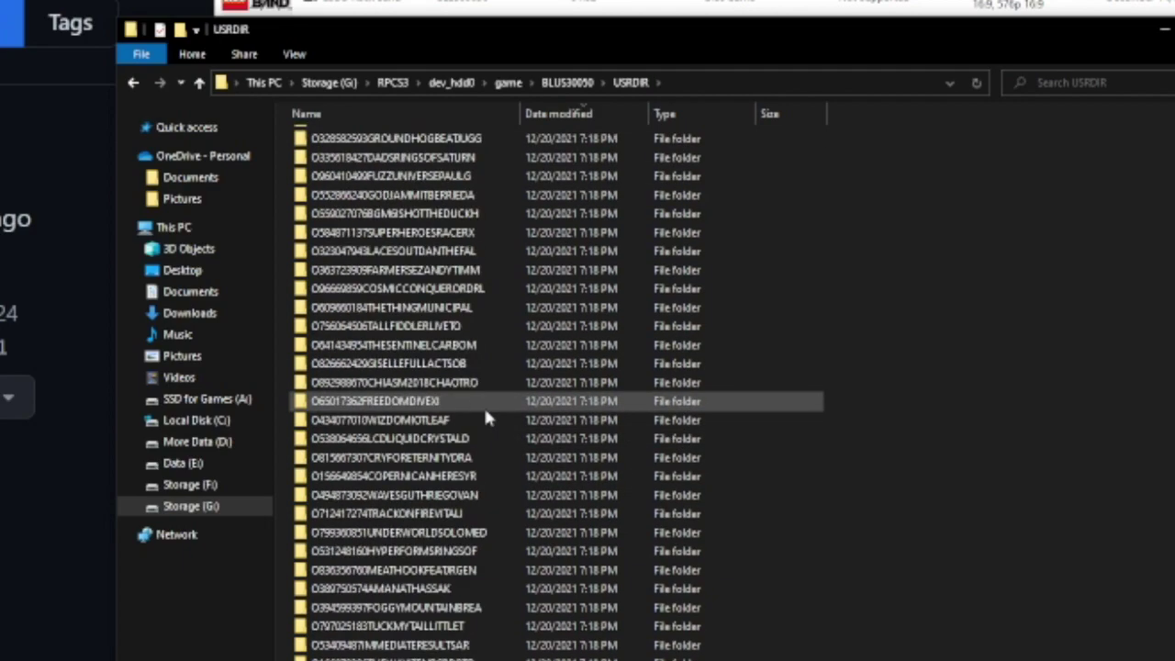
scroll(490, 409, up, 15)
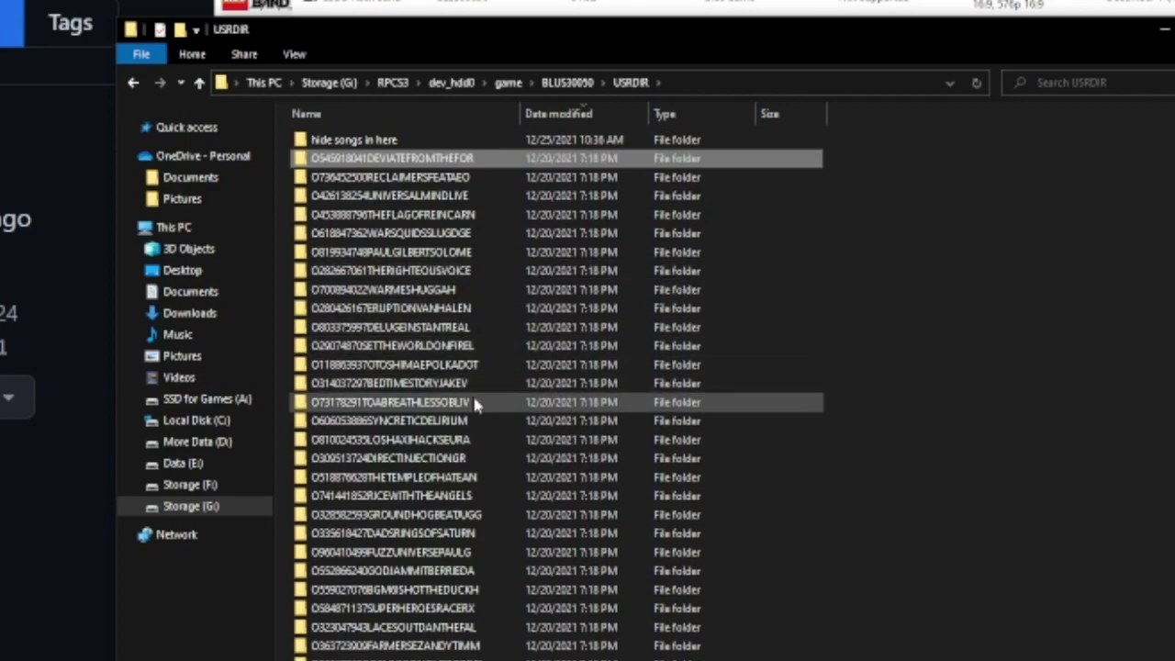
shift+click(550, 401)
drag(436, 156, 1119, 224)
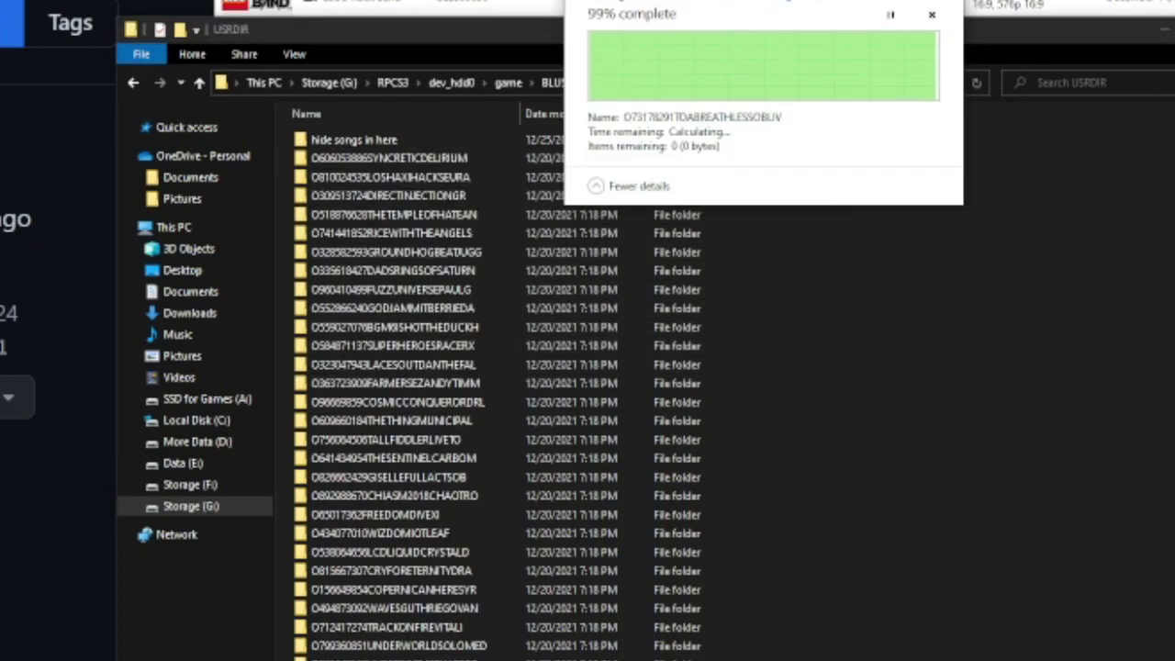
Move all song folders from the "hide songs in here" folder back into the USRDIR folder.
key(alt+Tab)
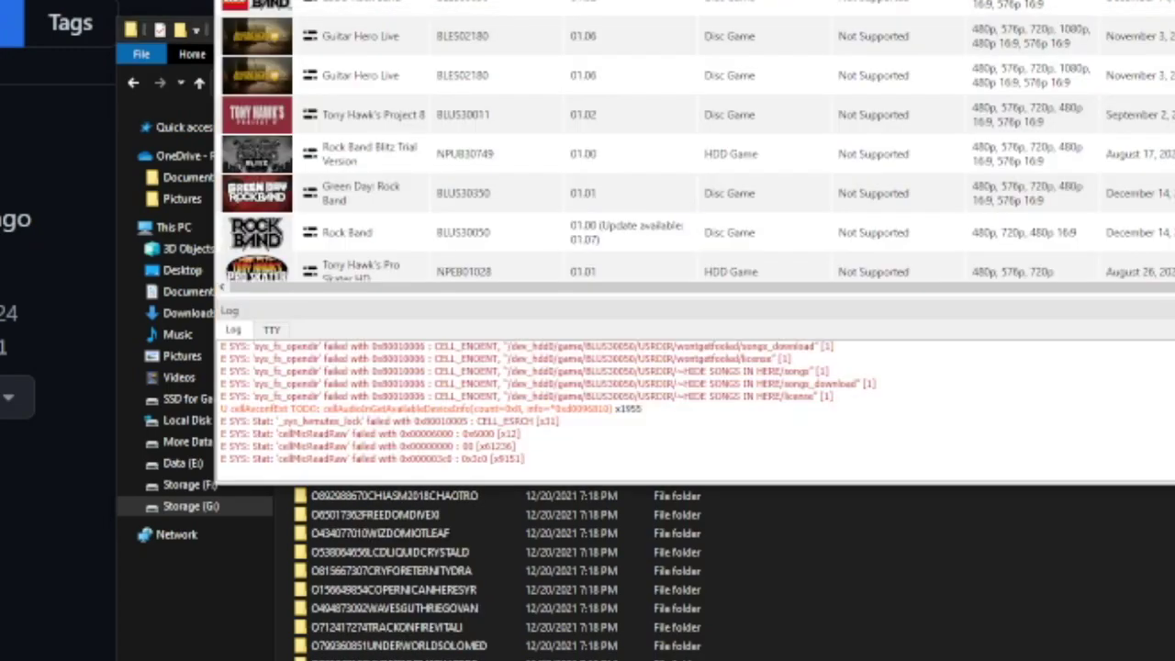
click(948, 520)
double_click(385, 134)
drag(878, 544, 341, 88)
click(630, 83)
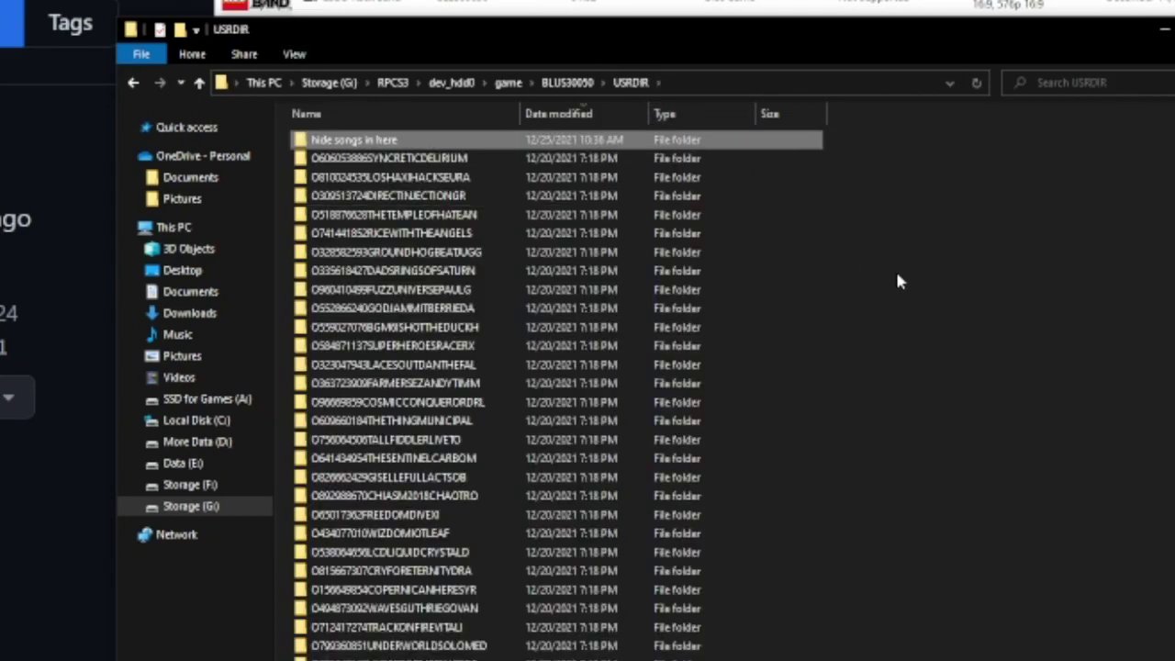
click(902, 282)
key(ctrl+v)
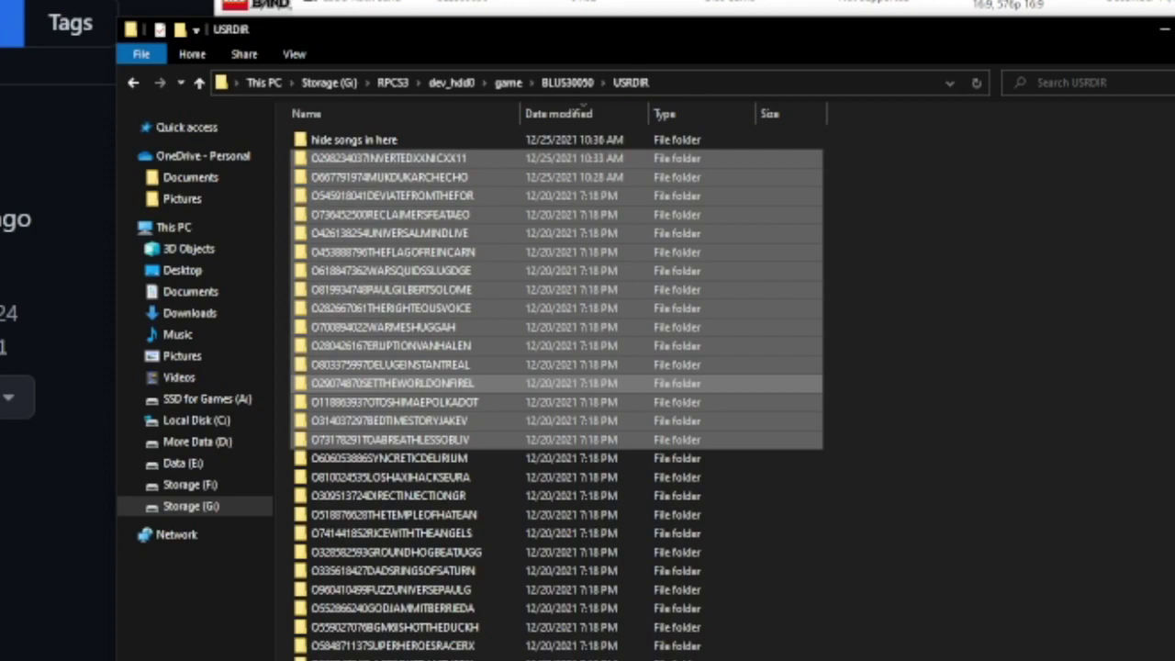
key(alt+Tab)
click(930, 560)
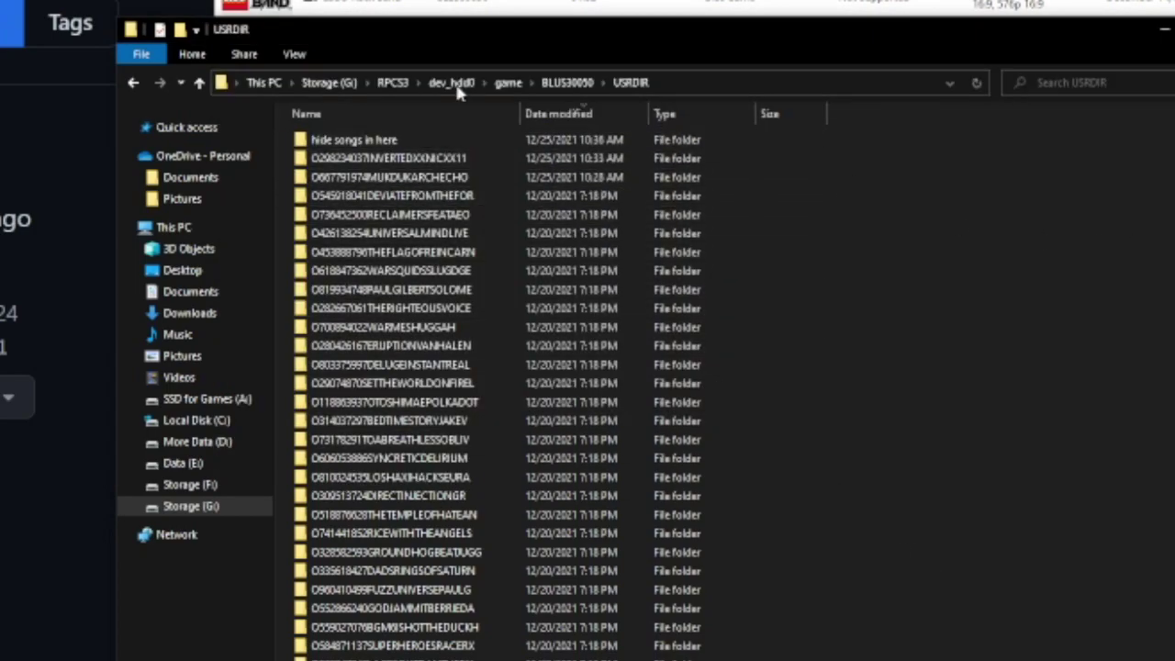
click(706, 83)
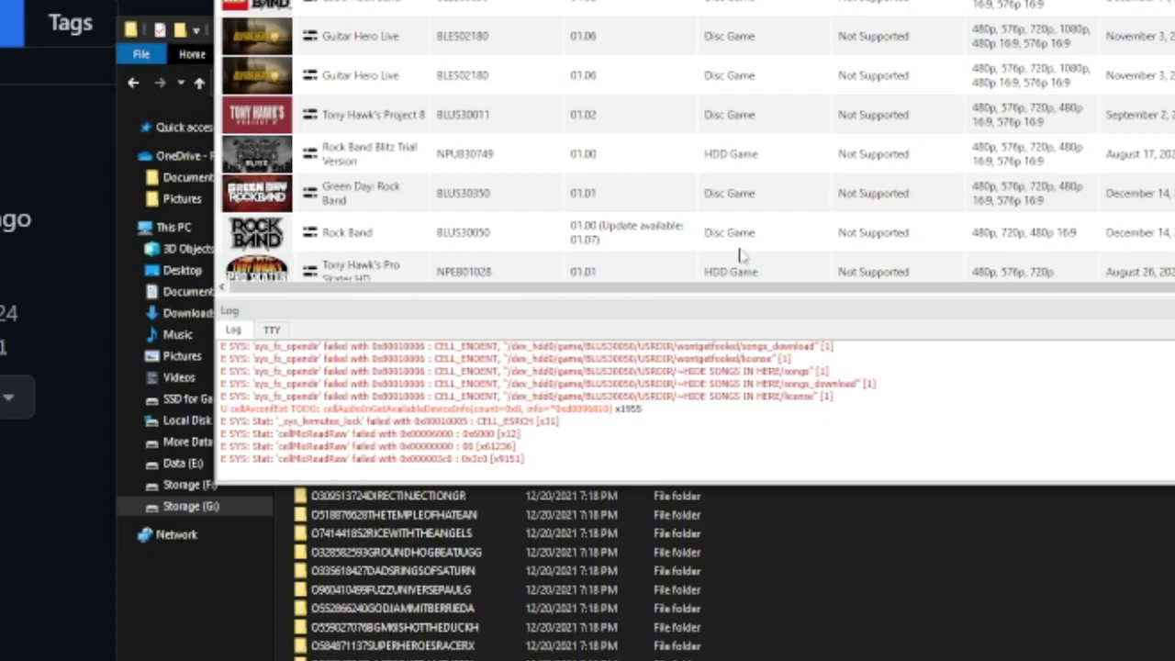
click(1053, 586)
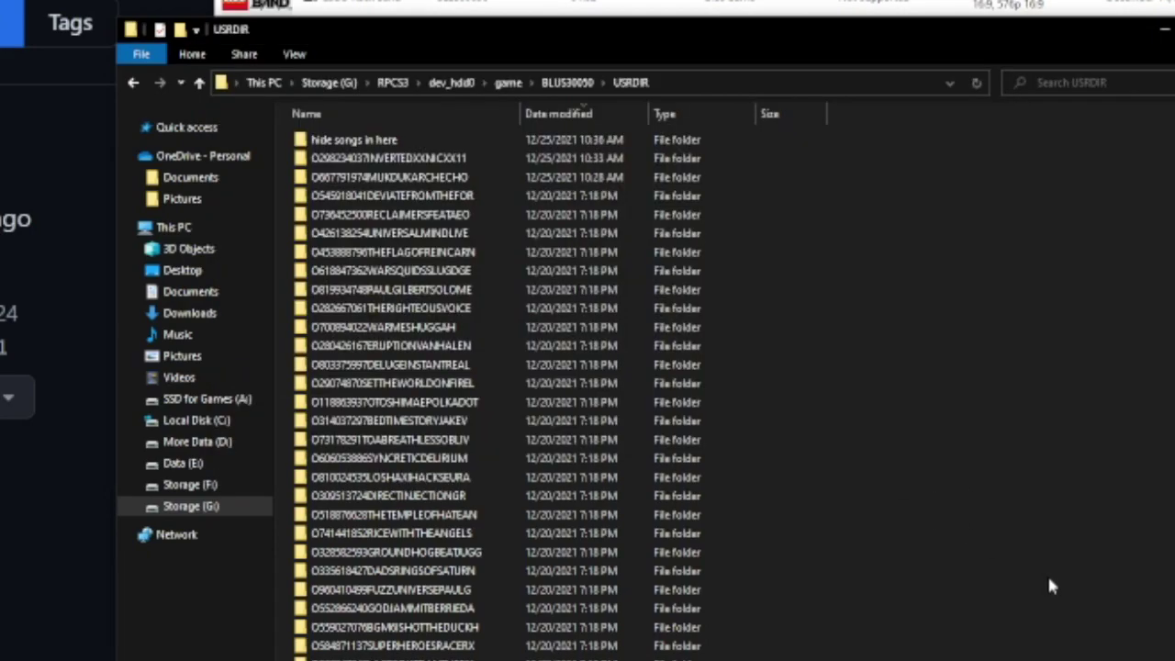